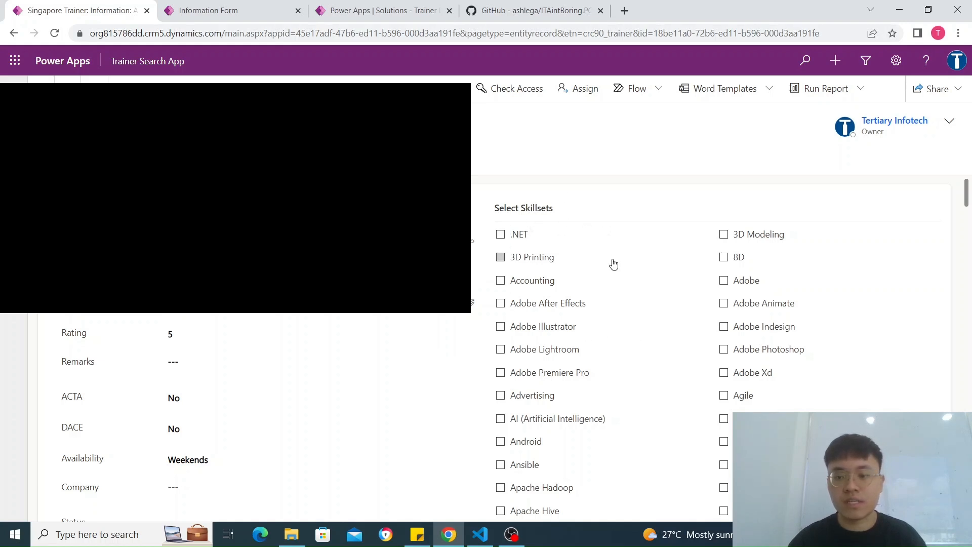
Step: Review the selected skillset checkboxes, such as C#, CSS and Cybersecurity, in the Singapore Trainer record
scroll(613, 263, down, 5)
scroll(588, 309, down, 5)
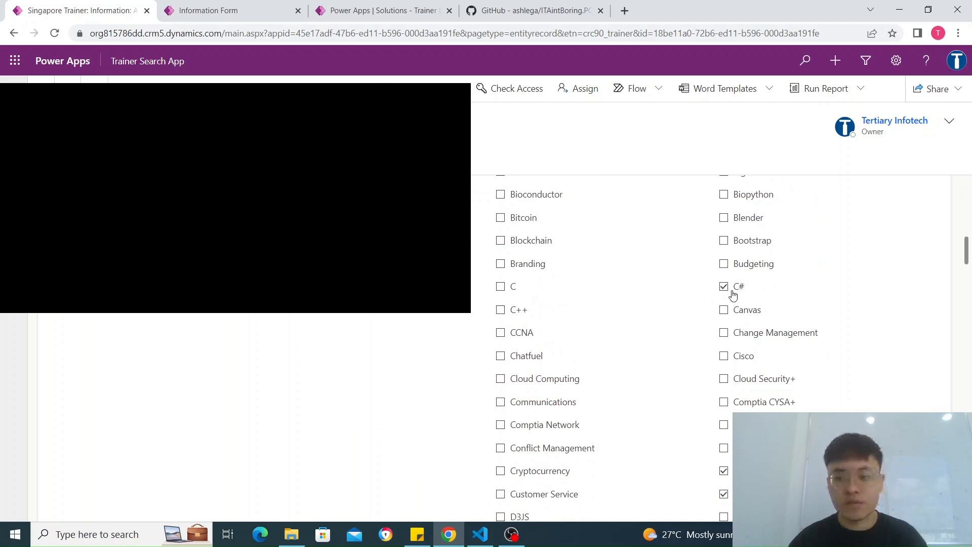
scroll(716, 366, down, 4)
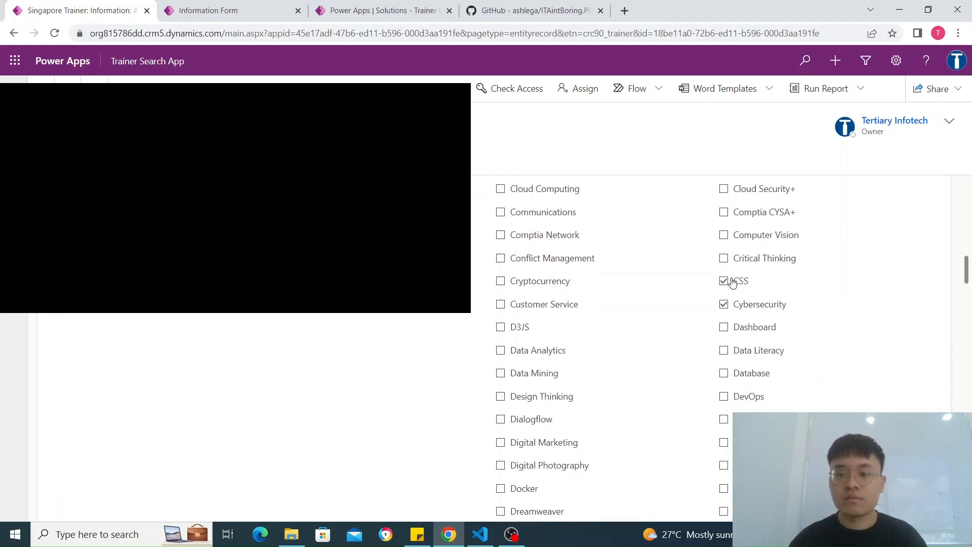
scroll(723, 332, down, 6)
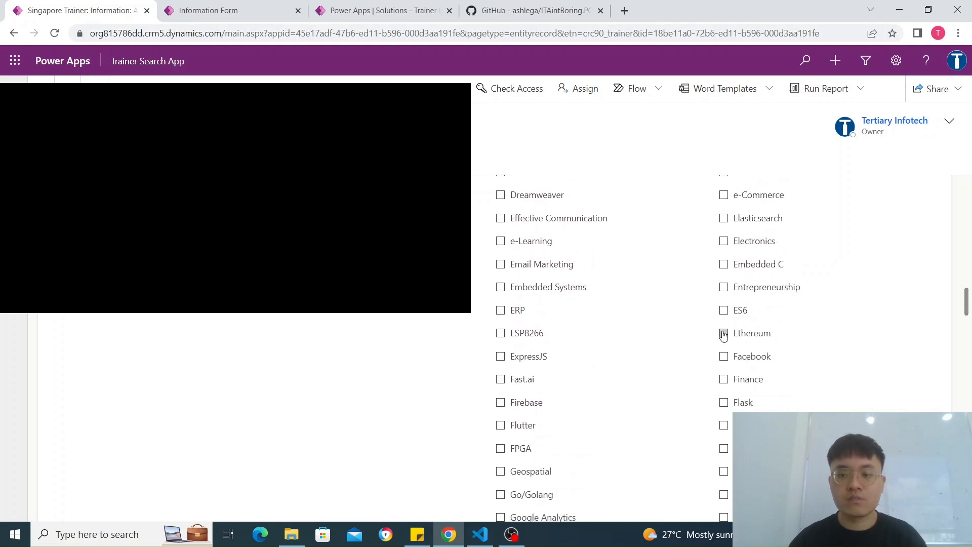
scroll(723, 336, up, 15)
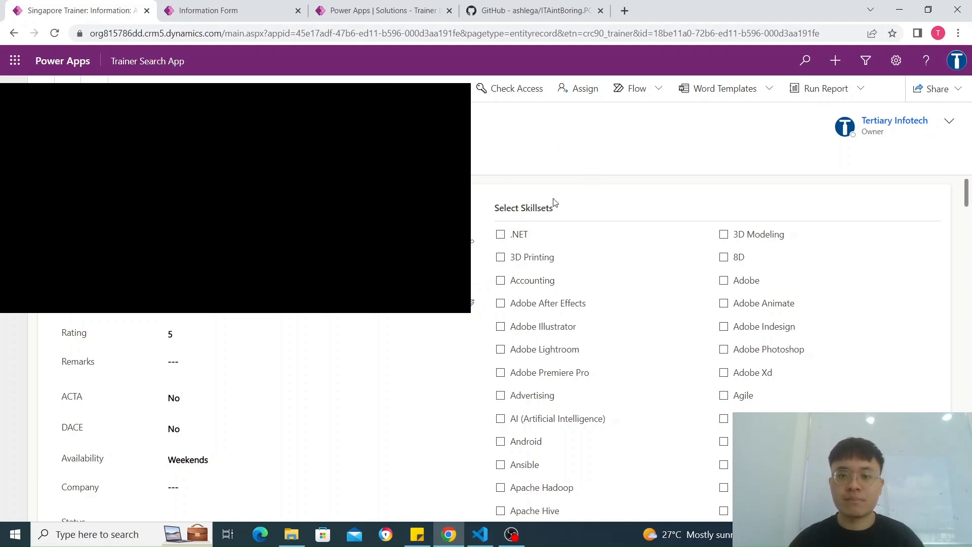
Step: Download the controls solution zip from the ITAintBoring.PCFControls repository's README on GitHub
click(536, 11)
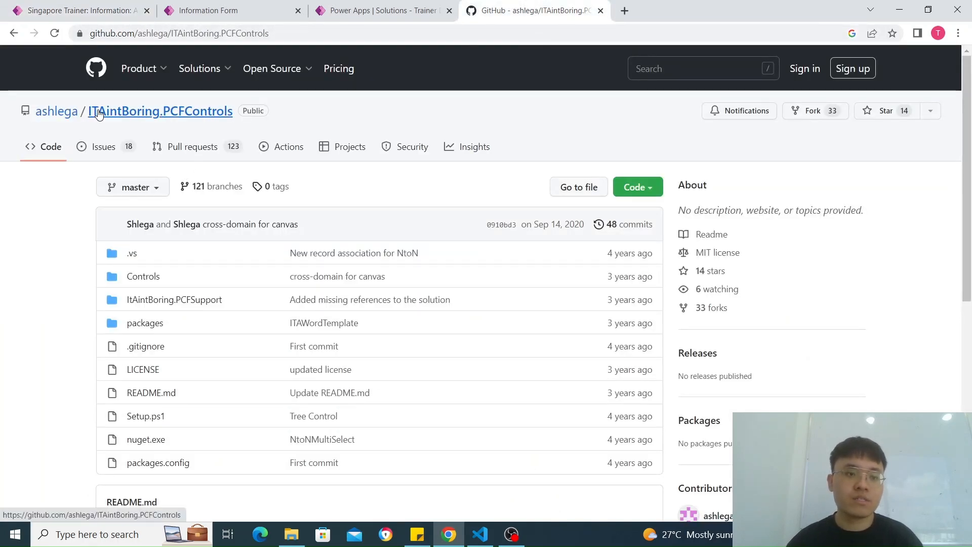
scroll(234, 239, down, 5)
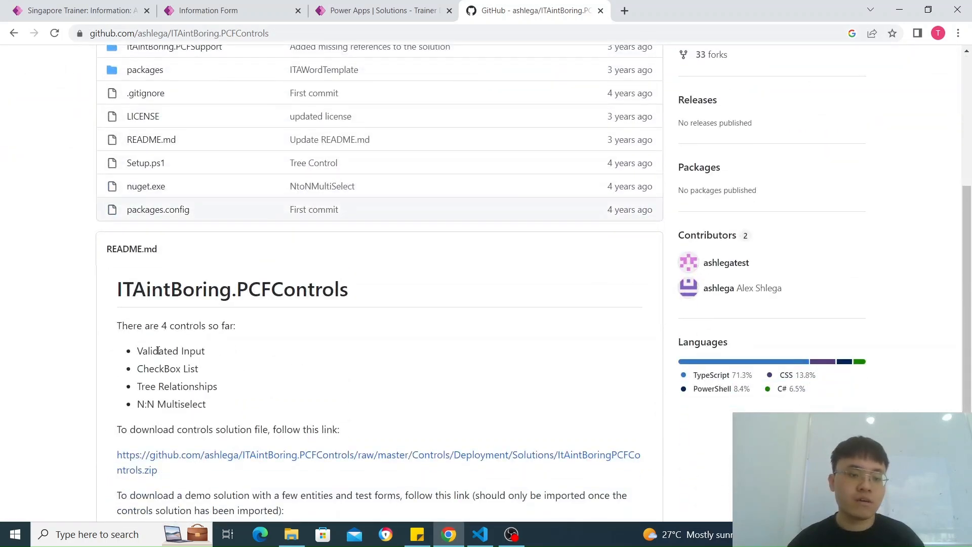
scroll(185, 323, down, 3)
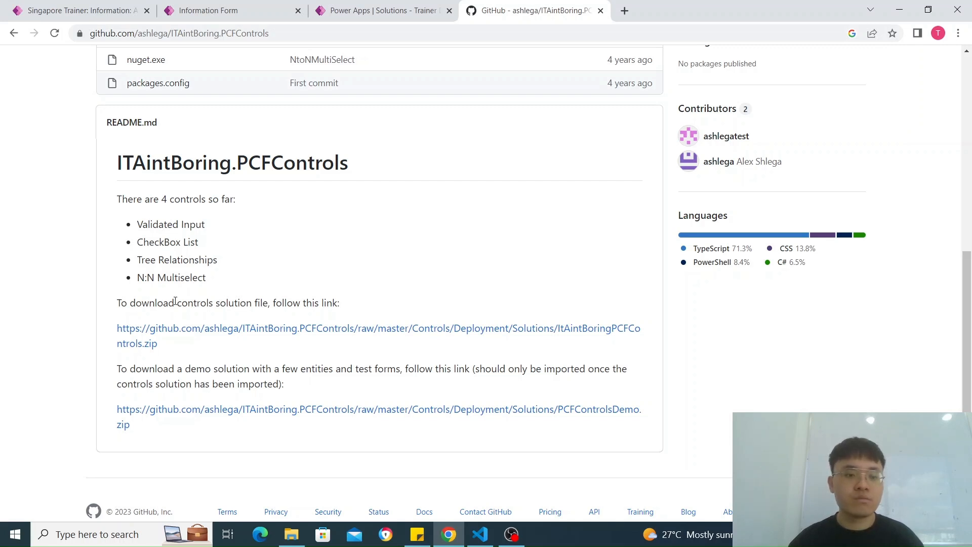
click(202, 333)
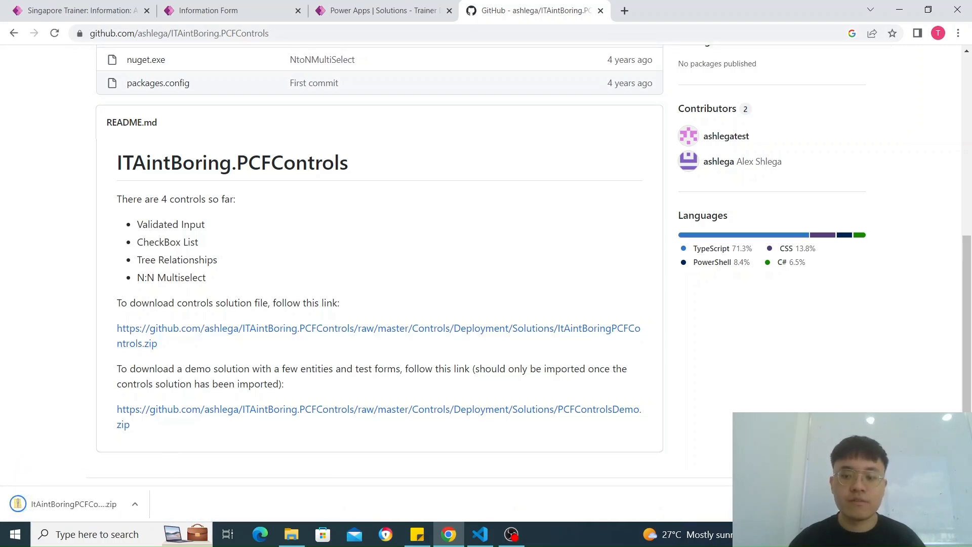
Step: Switch to the Power Apps maker site and open the environment's list of solutions
click(71, 11)
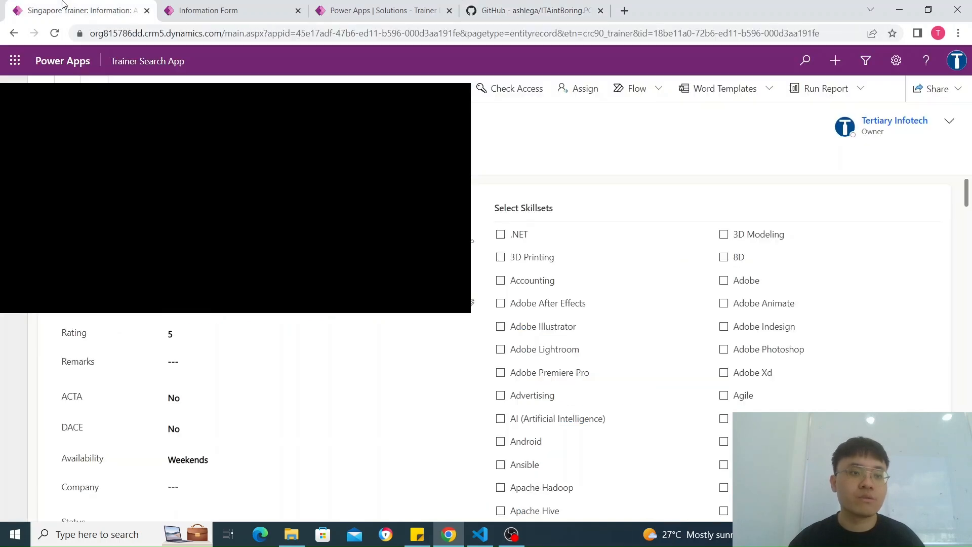
click(199, 9)
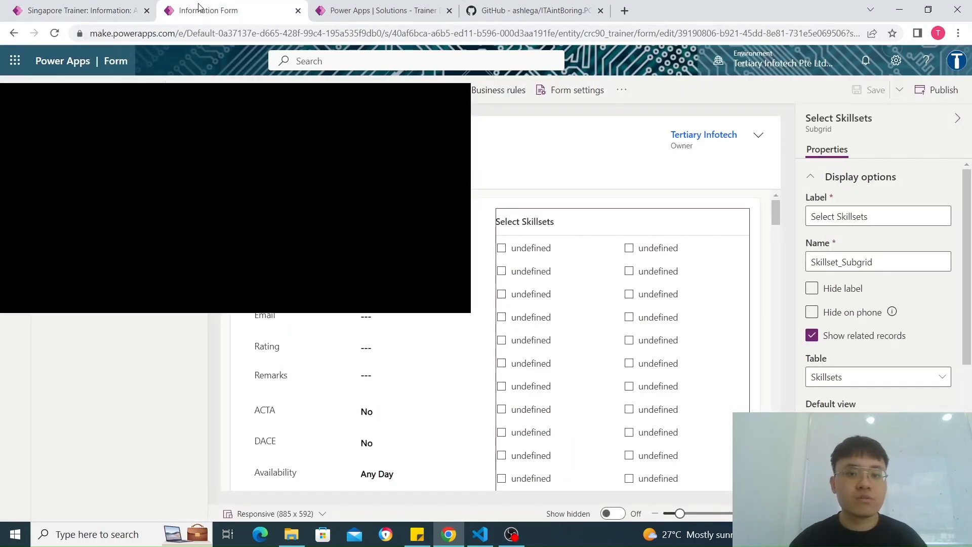
click(364, 10)
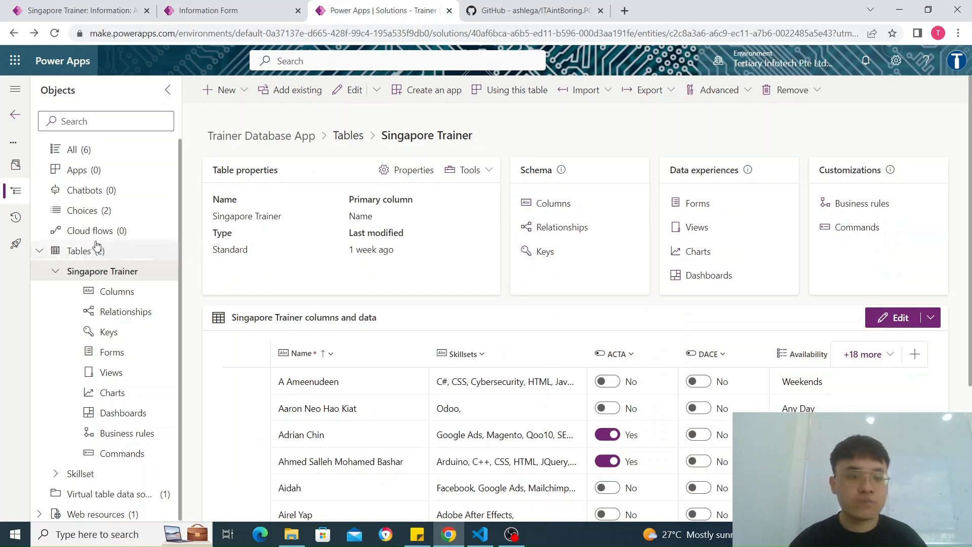
click(12, 169)
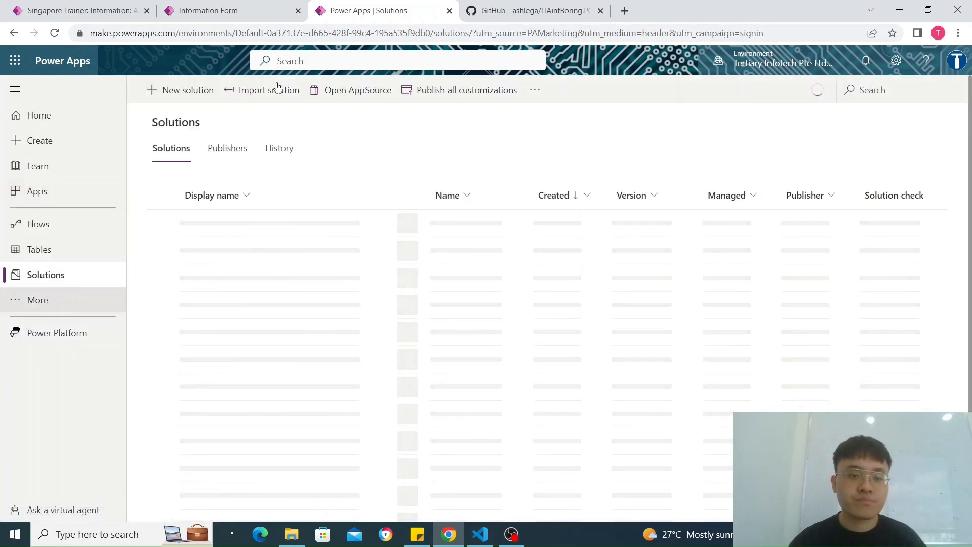
Step: Try to import the downloaded ItAintBoringPCFControls (2).zip as a solution, and cancel the import
click(278, 87)
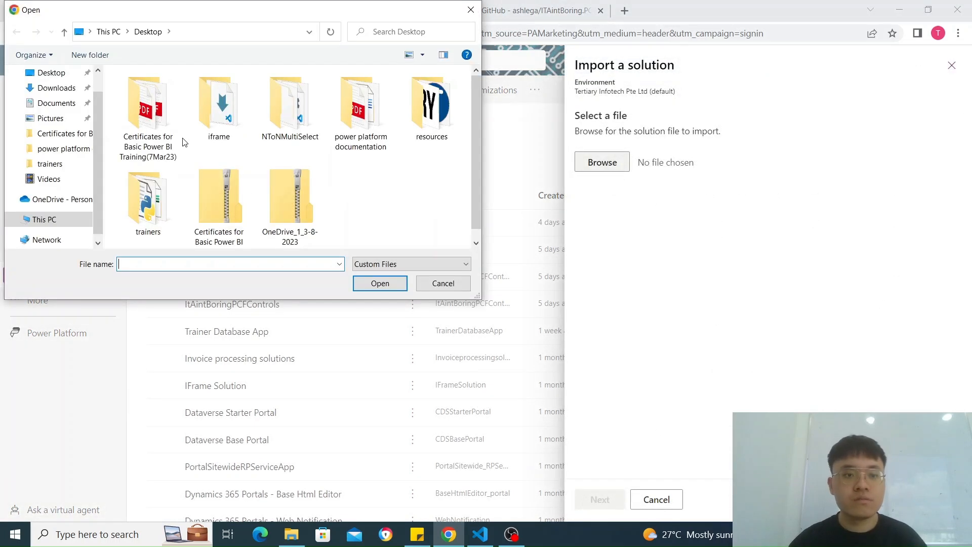
click(56, 89)
click(177, 108)
click(380, 283)
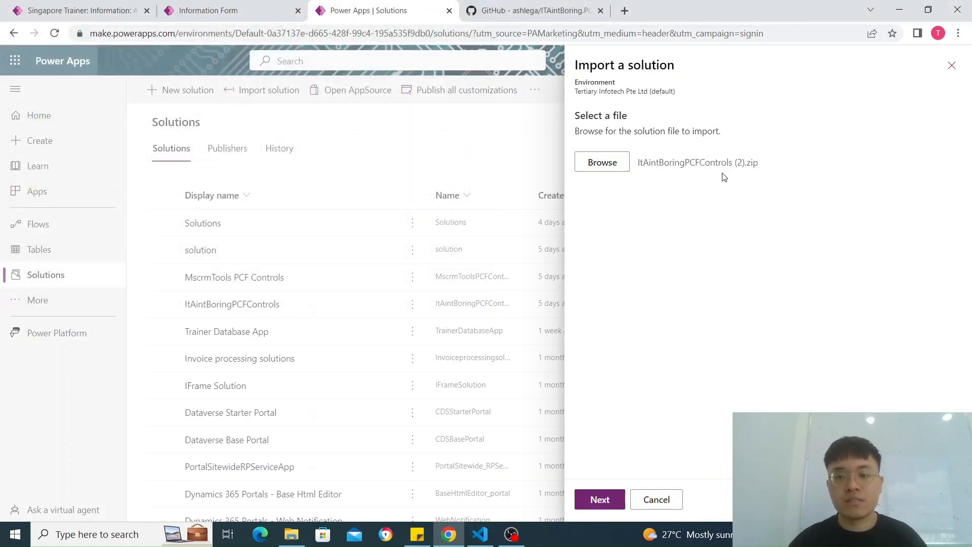
click(600, 499)
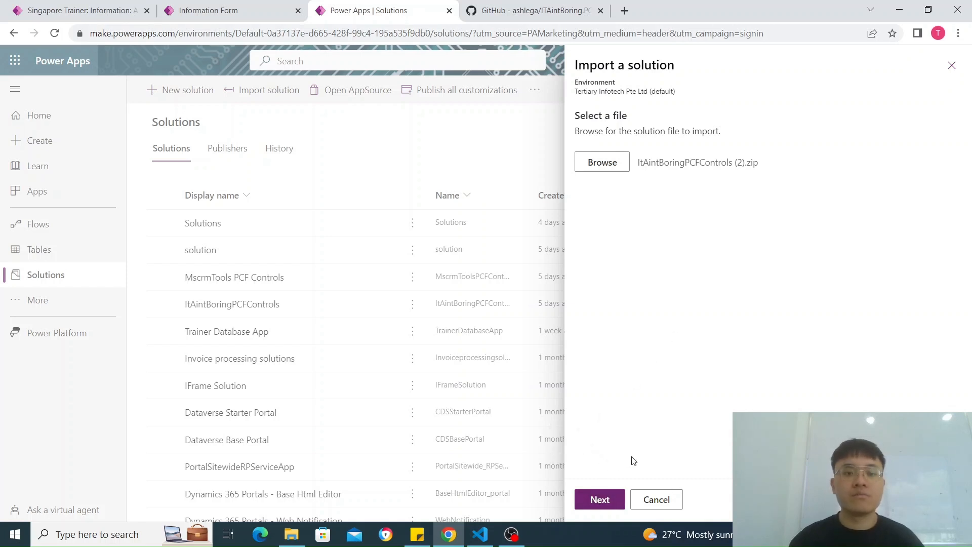
click(658, 504)
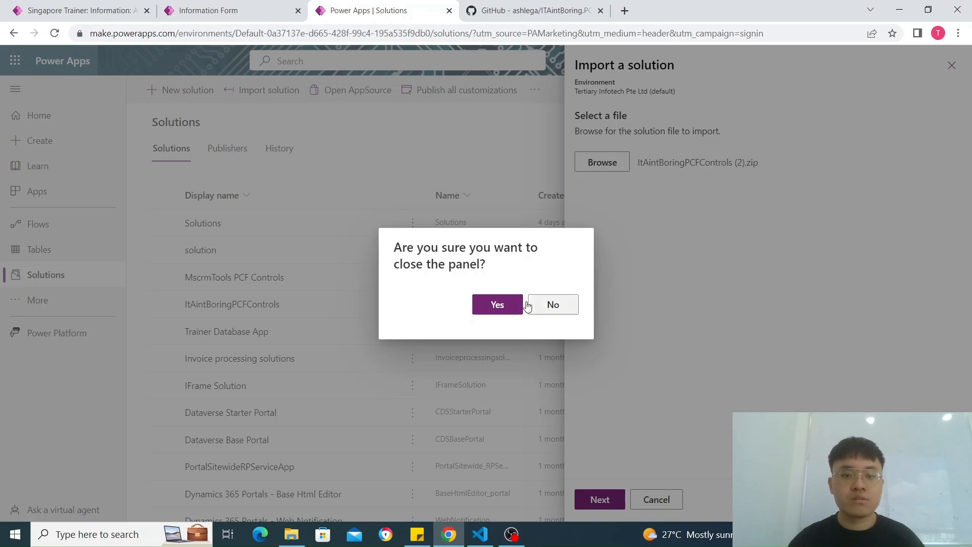
click(496, 304)
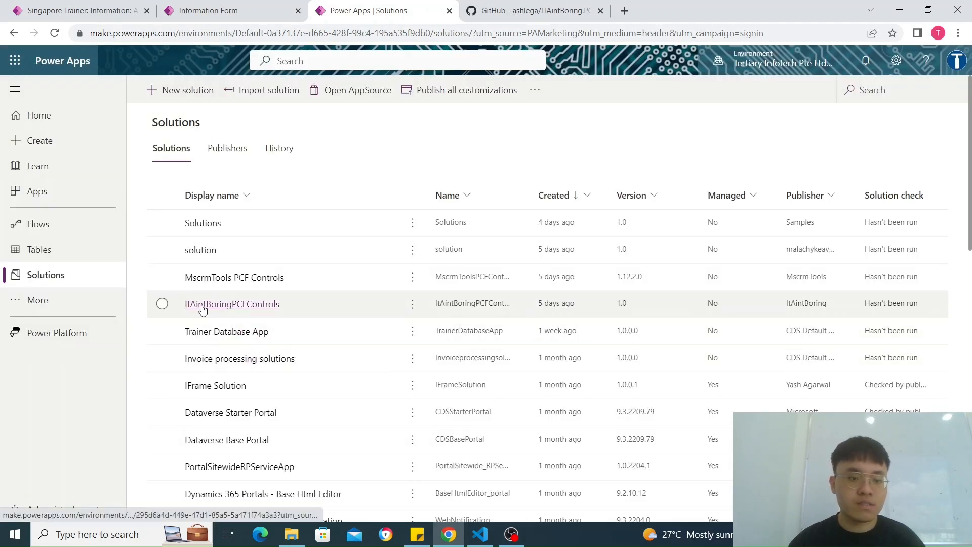
Step: Open the ItAintBoringPCFControls solution to examine the custom controls it contains
click(236, 306)
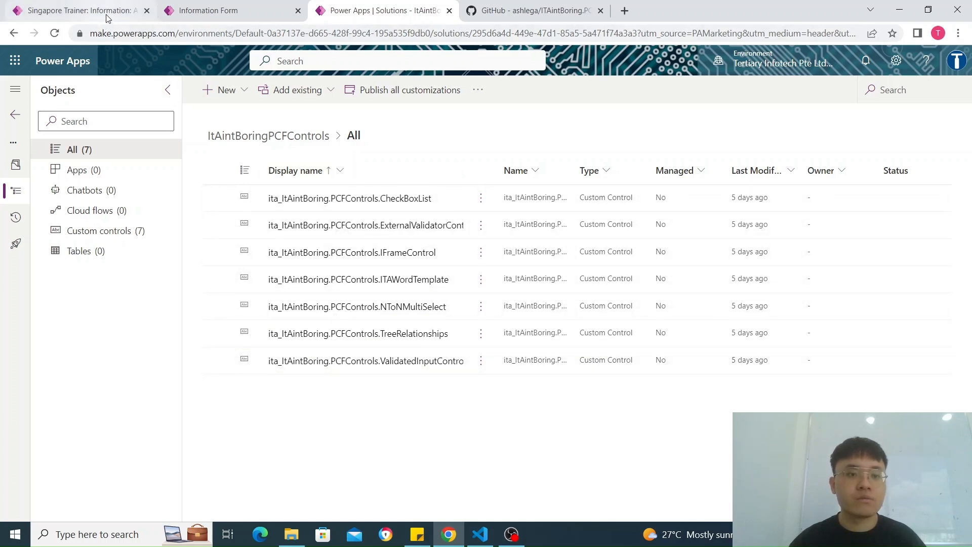
Step: Return to the Singapore Trainer Information form in the editor and show its available components
click(210, 11)
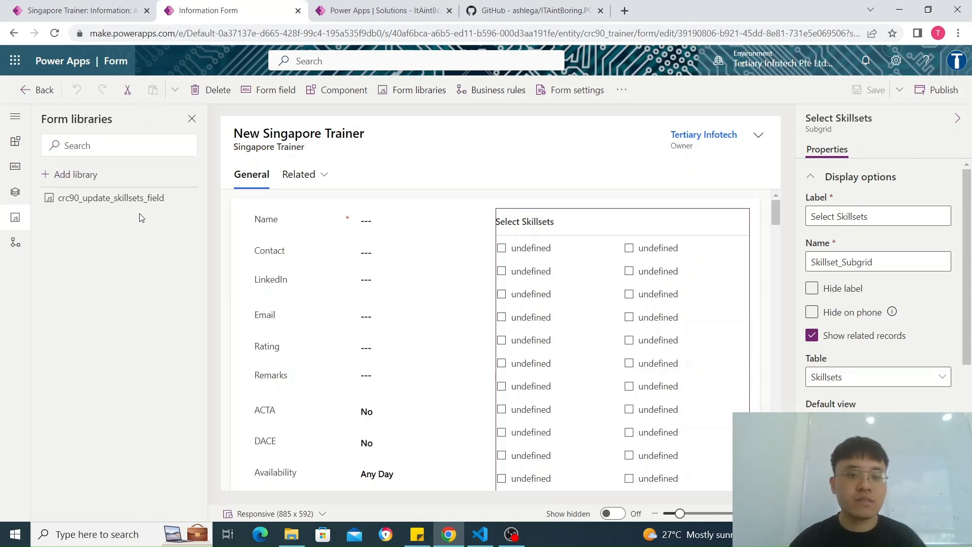
click(21, 150)
scroll(117, 452, down, 1)
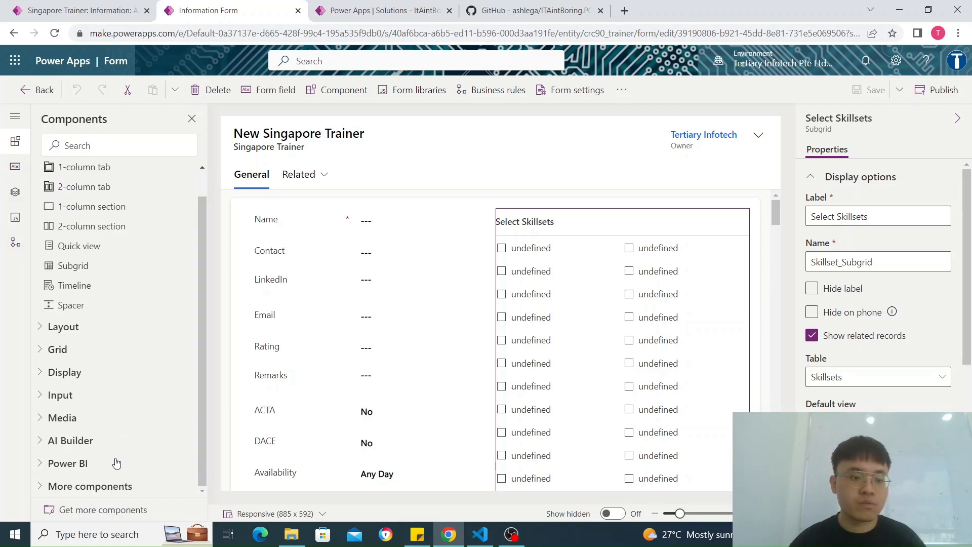
Step: Find and select CheckBox List among the additional components built by others, and cancel without adding it
click(76, 510)
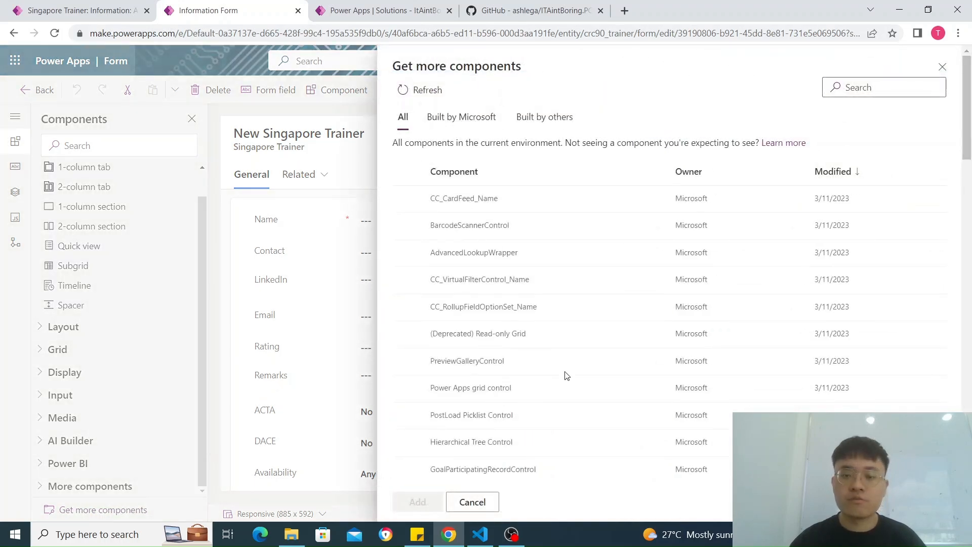
scroll(564, 383, down, 11)
scroll(563, 357, up, 5)
scroll(563, 357, up, 5)
scroll(559, 356, down, 5)
scroll(560, 356, up, 5)
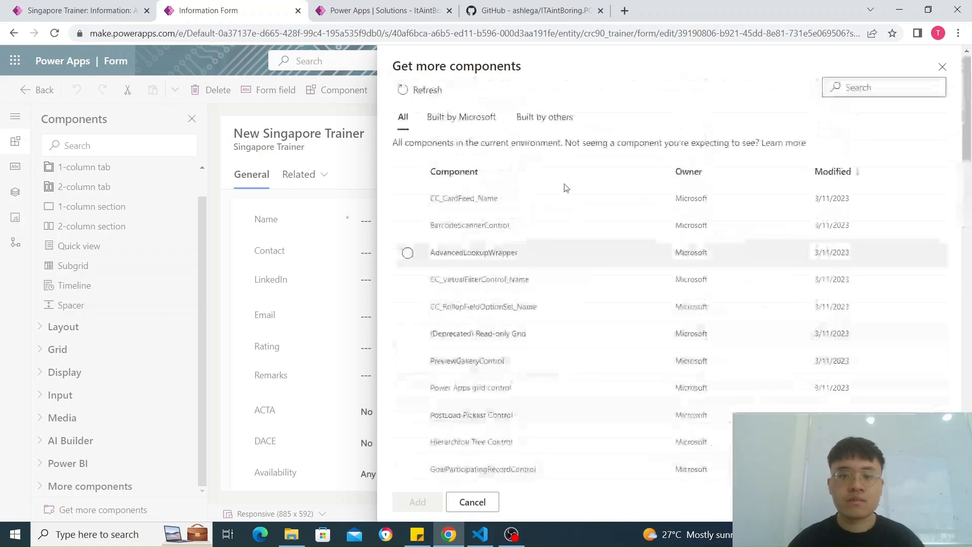
click(551, 128)
scroll(540, 344, down, 1)
scroll(538, 349, down, 1)
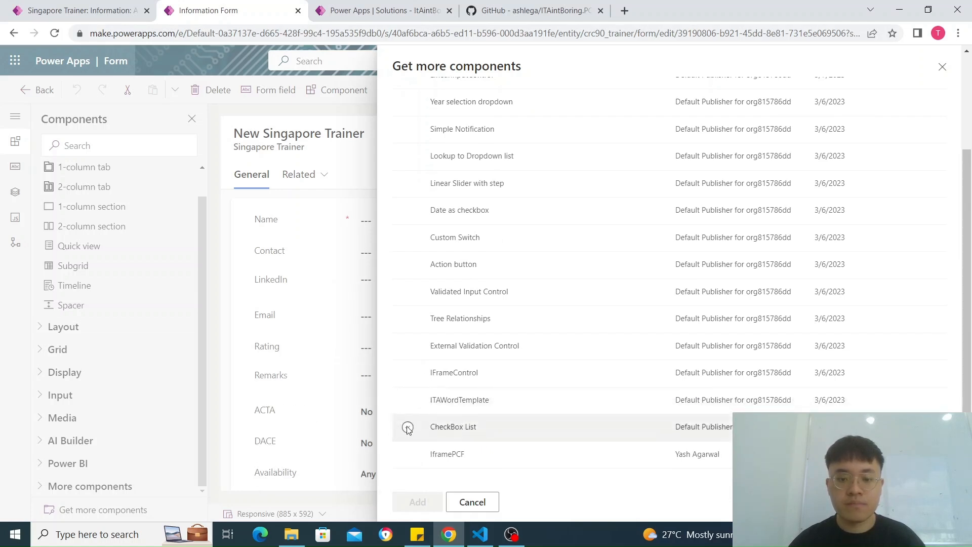
click(408, 428)
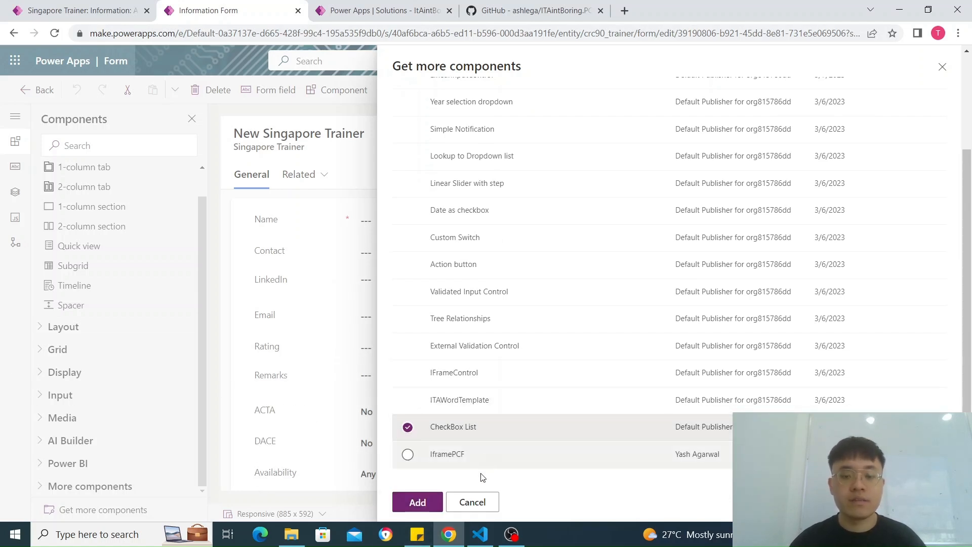
click(472, 503)
Step: Expand the More components group and examine the description of the Checkbox list component
click(41, 487)
mouse_move(95, 451)
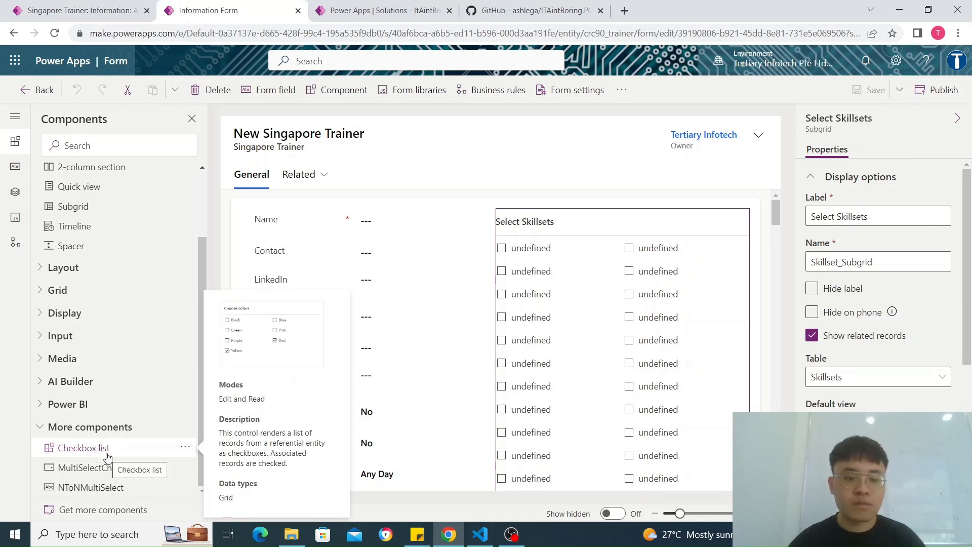
click(437, 386)
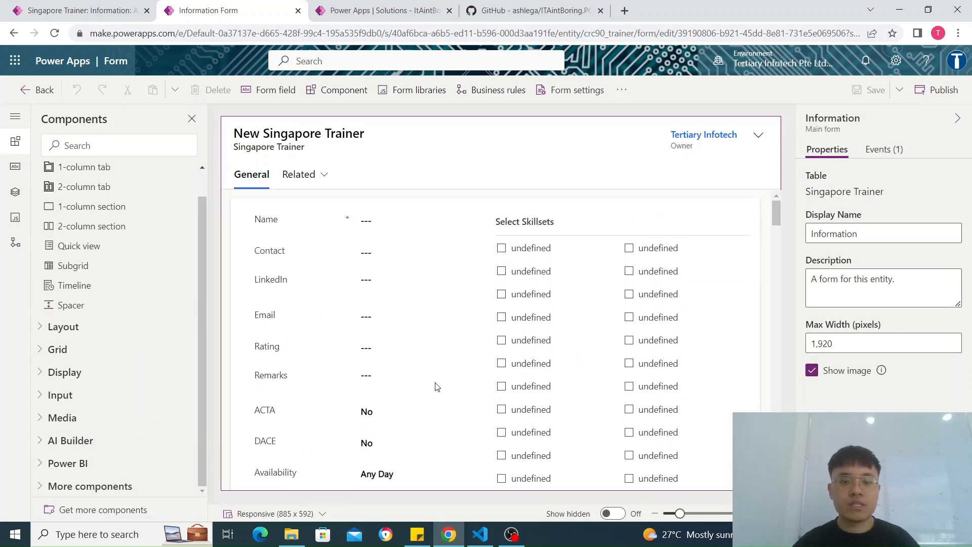
click(65, 487)
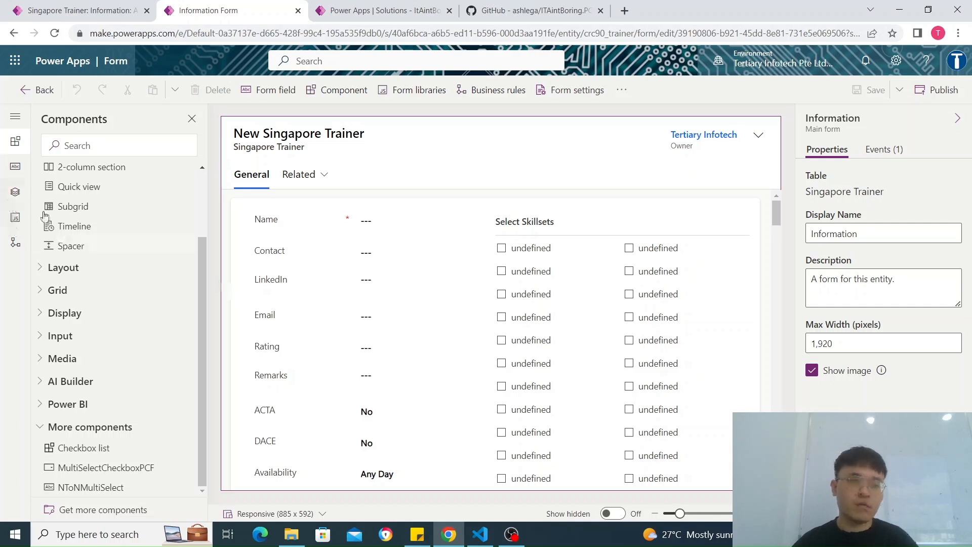
Step: Try to insert a subgrid based on the Skillsets table into the form, and cancel it
click(107, 208)
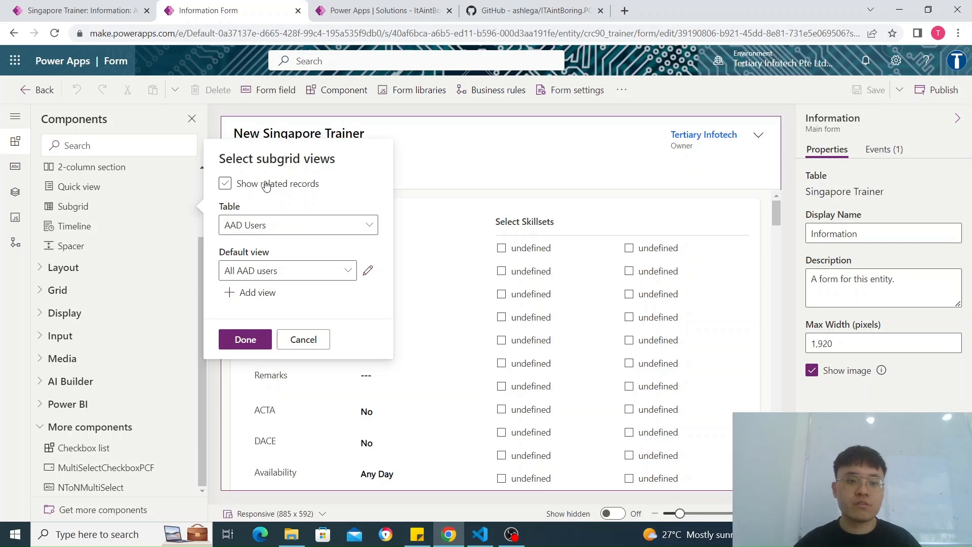
click(280, 225)
scroll(404, 288, down, 20)
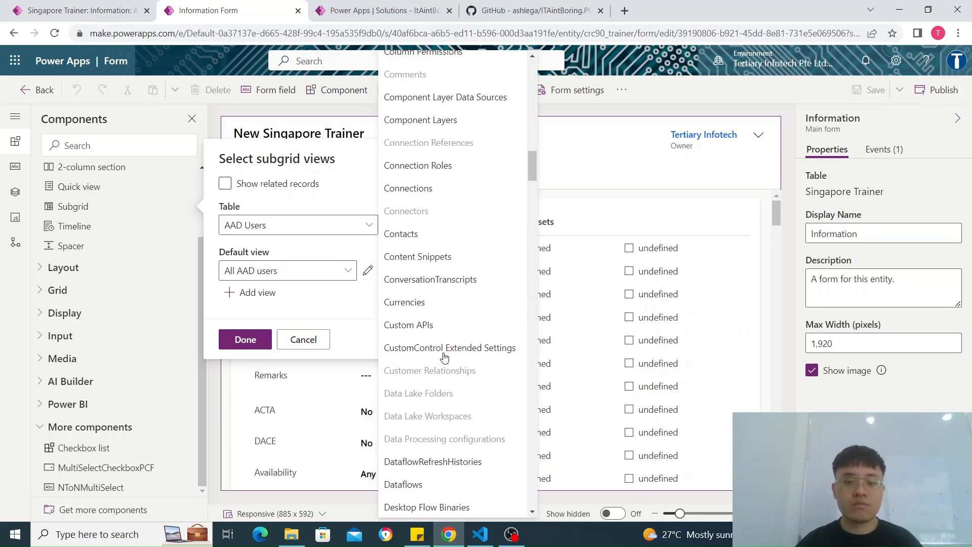
scroll(445, 357, down, 20)
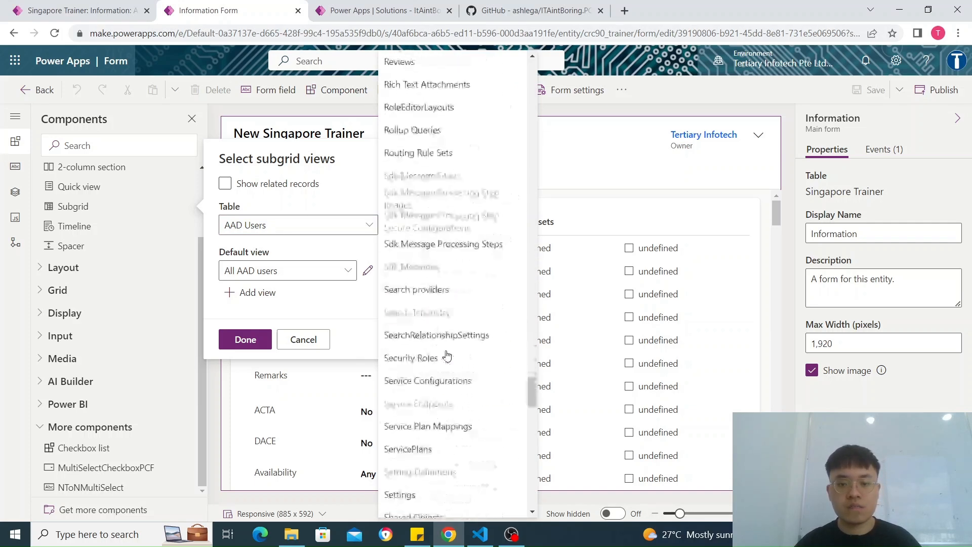
scroll(444, 340, down, 5)
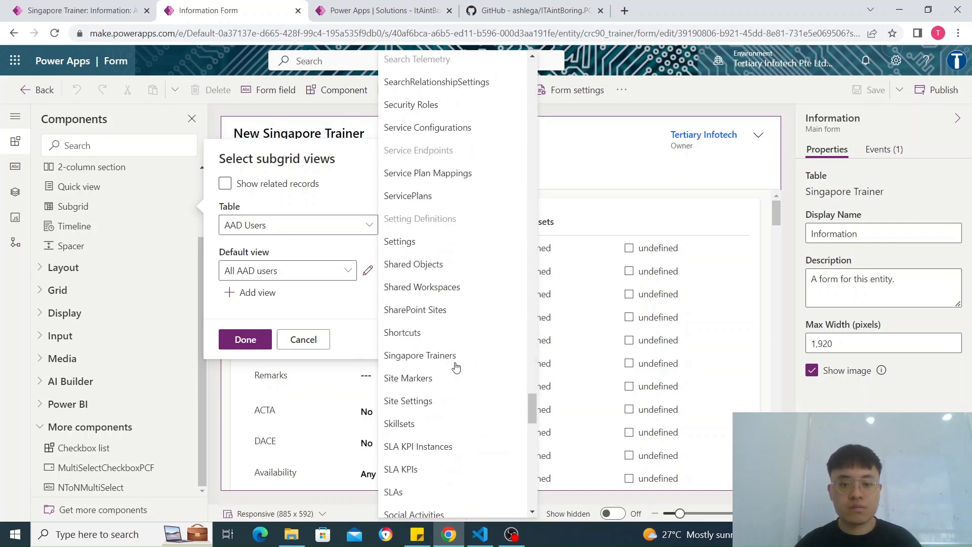
click(413, 424)
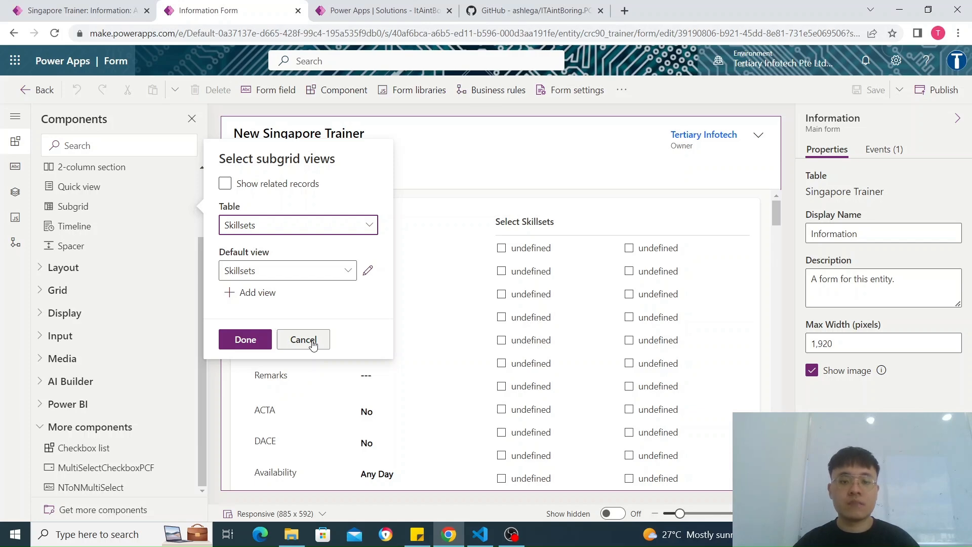
click(313, 344)
Step: Select the Select Skillsets subgrid on the form and examine its display options
click(542, 321)
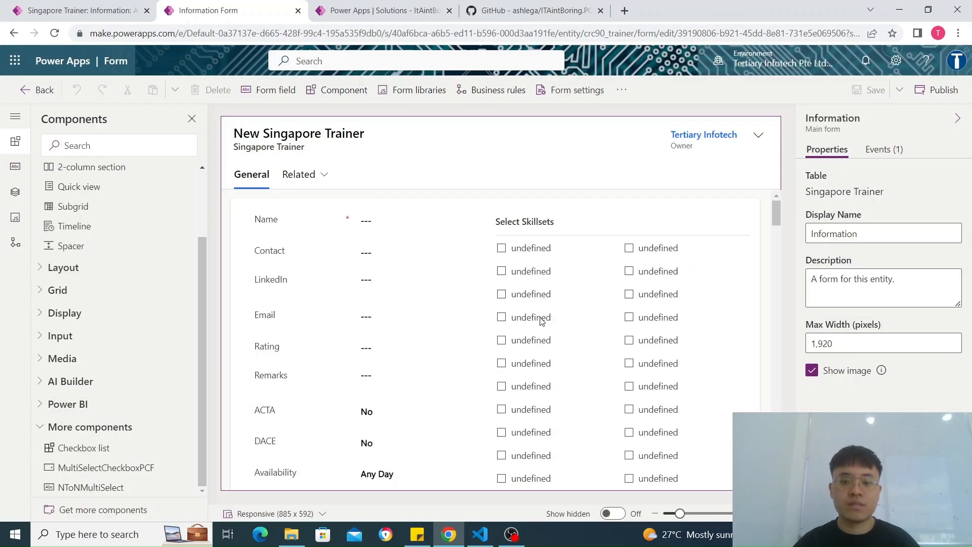
click(639, 219)
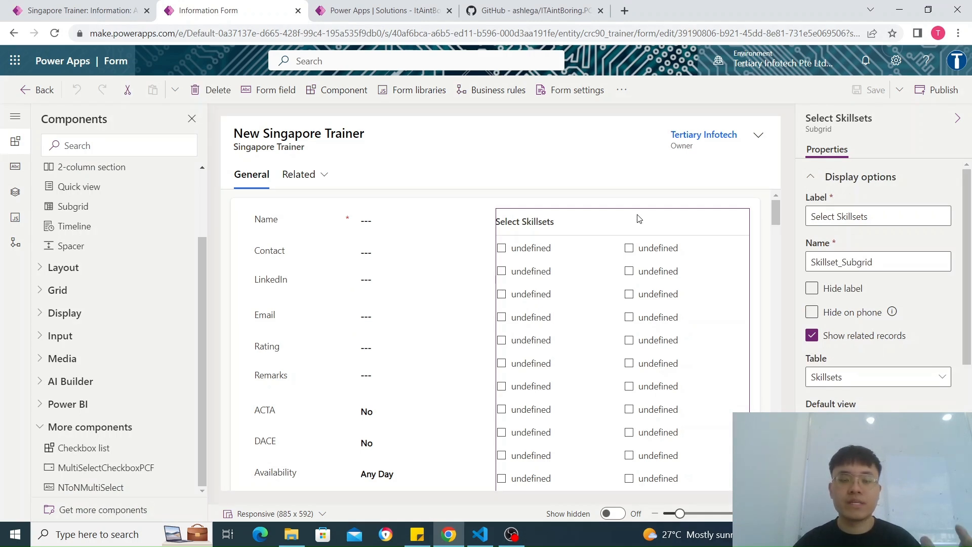
scroll(642, 316, down, 5)
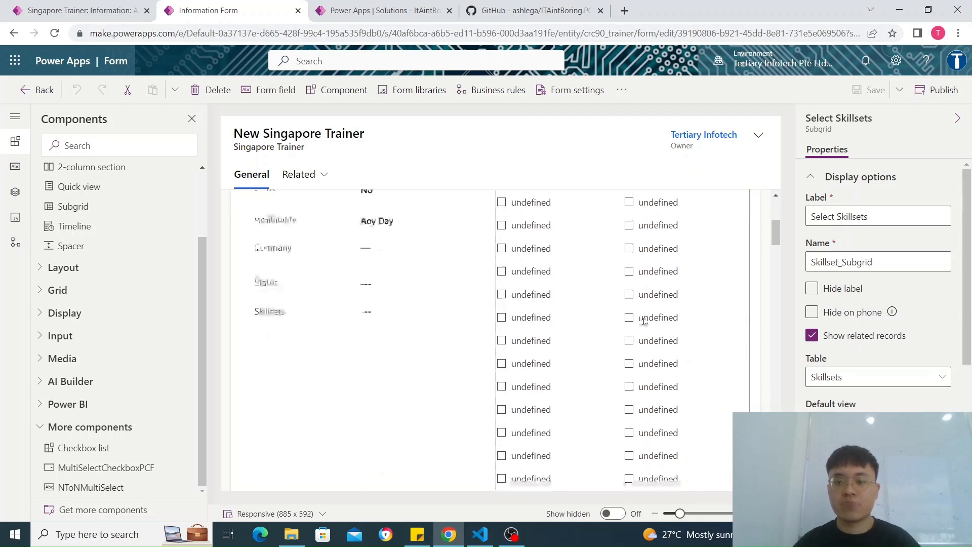
scroll(617, 309, up, 5)
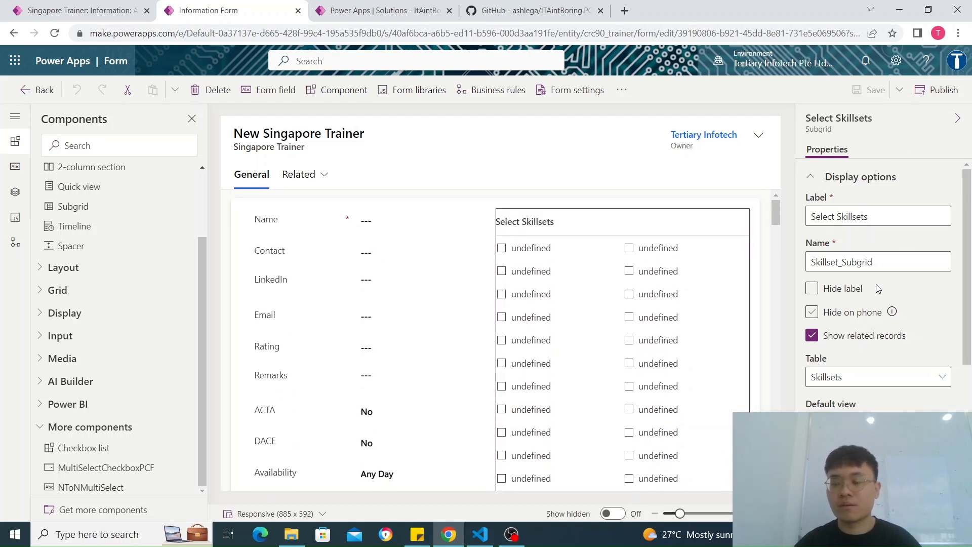
scroll(894, 365, down, 3)
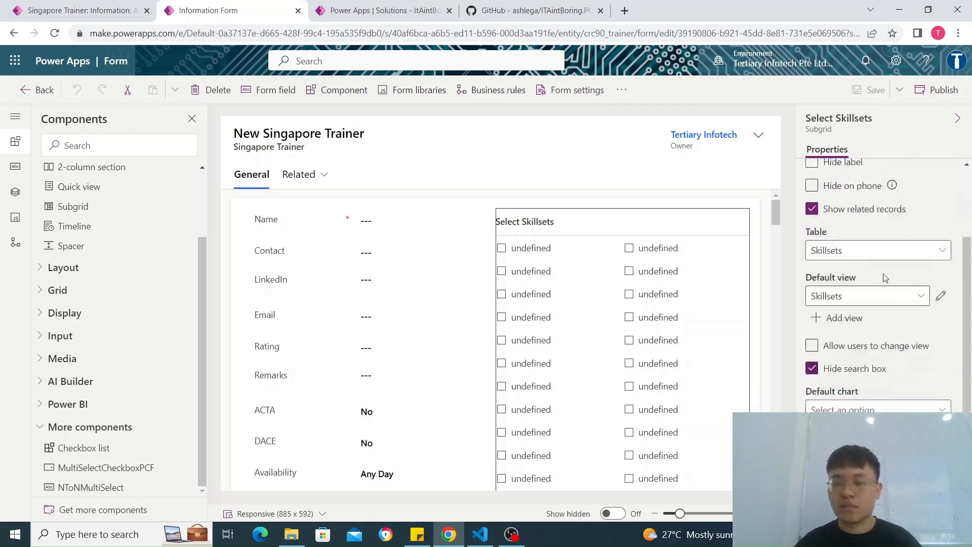
scroll(848, 358, down, 1)
scroll(851, 359, down, 2)
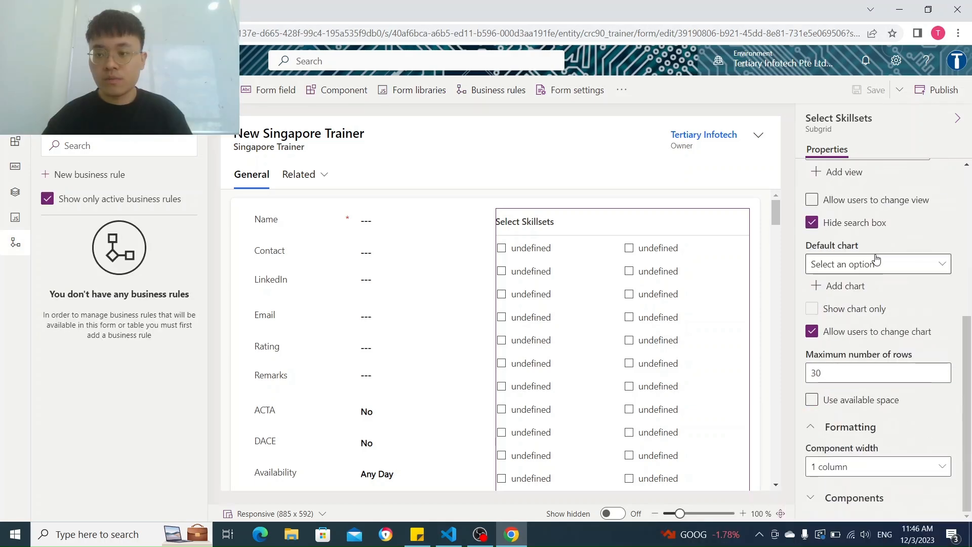
Step: Examine the components assigned to the Select Skillsets subgrid and those available to add, and dismiss the list without adding any
click(855, 498)
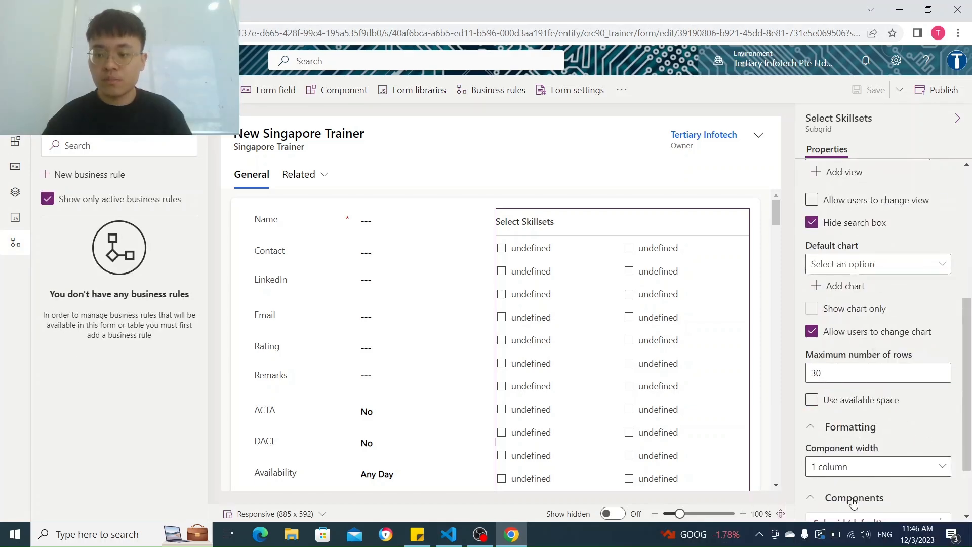
scroll(861, 450, down, 2)
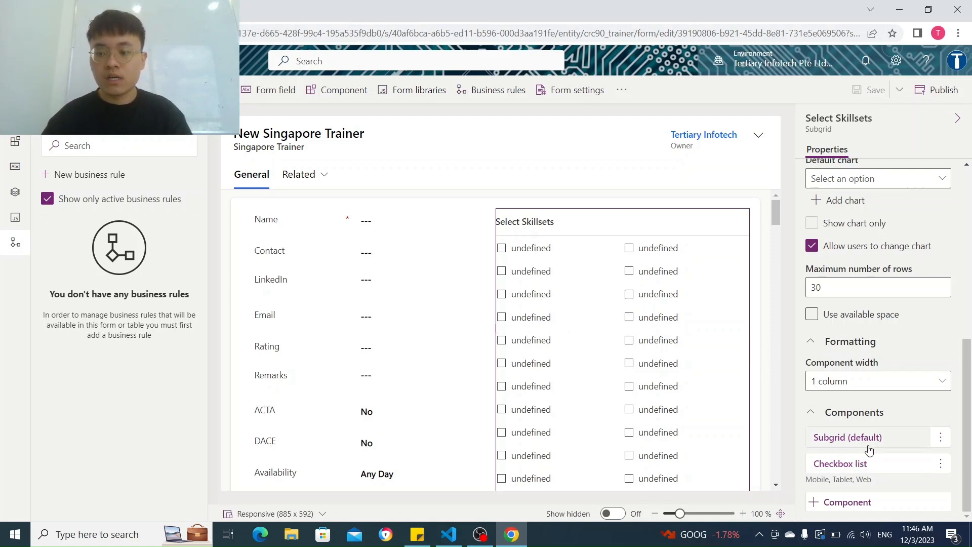
click(866, 501)
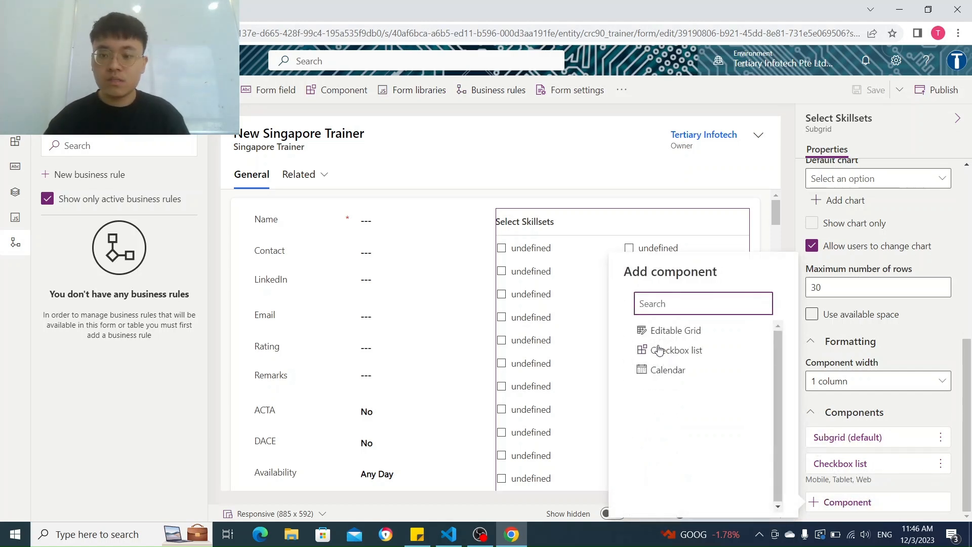
mouse_move(675, 357)
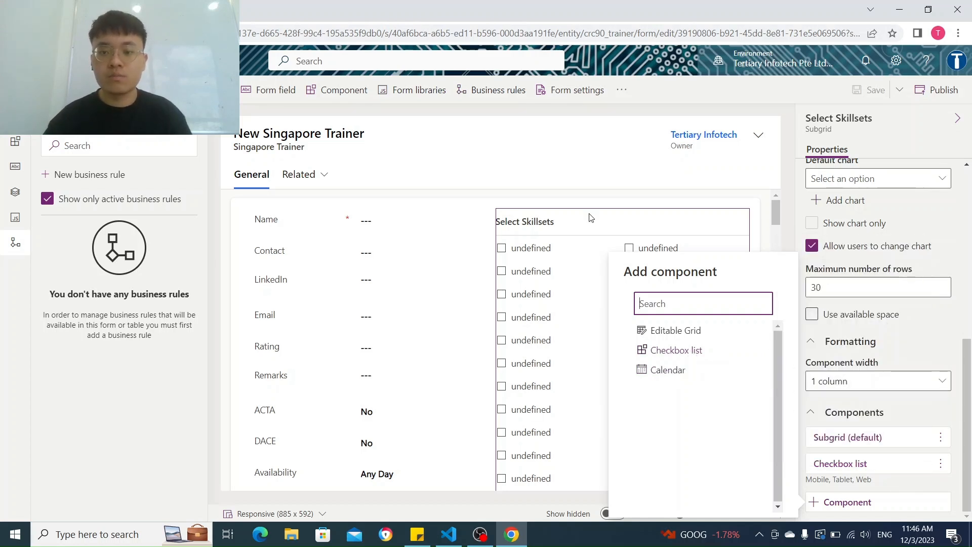
click(582, 189)
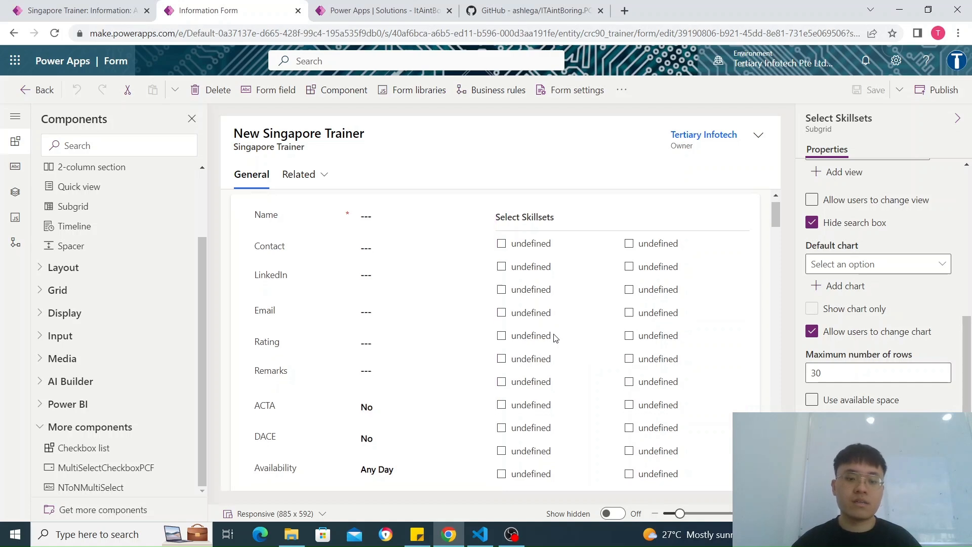
Step: Select the Skillsets multiline text field on the Singapore Trainer form to show its properties
scroll(555, 338, down, 3)
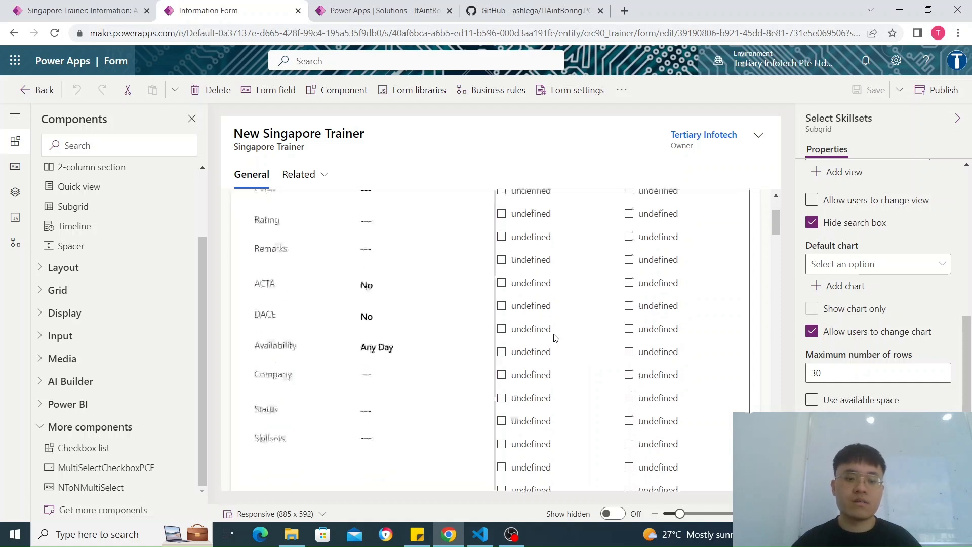
click(372, 438)
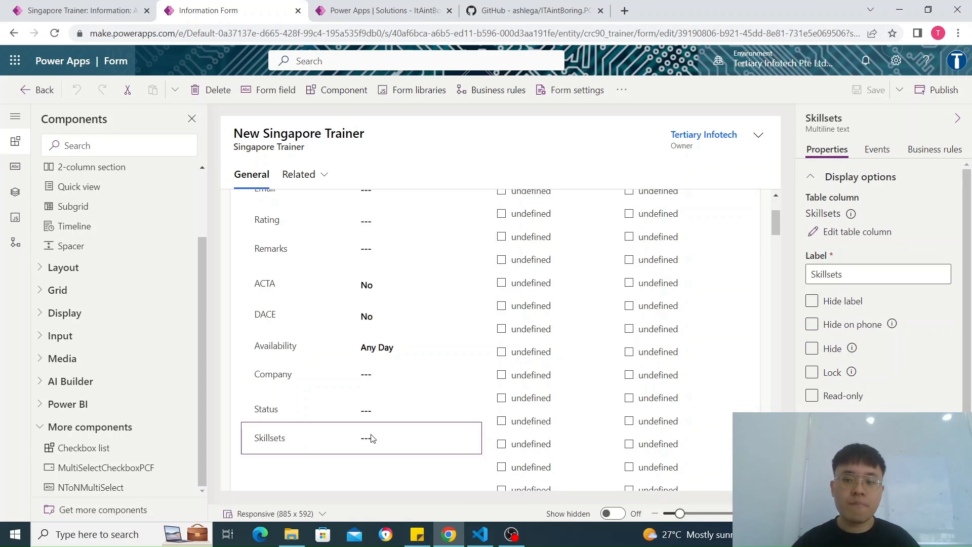
scroll(449, 386, up, 3)
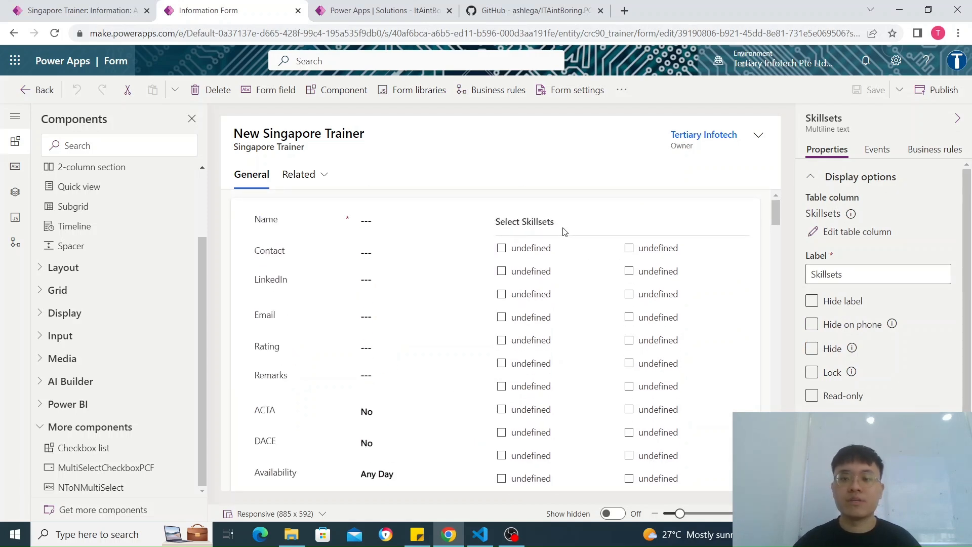
Step: Switch to the Trainer Search App, leave the open trainer record and examine the Skillsets column in the Active Trainers list
click(91, 7)
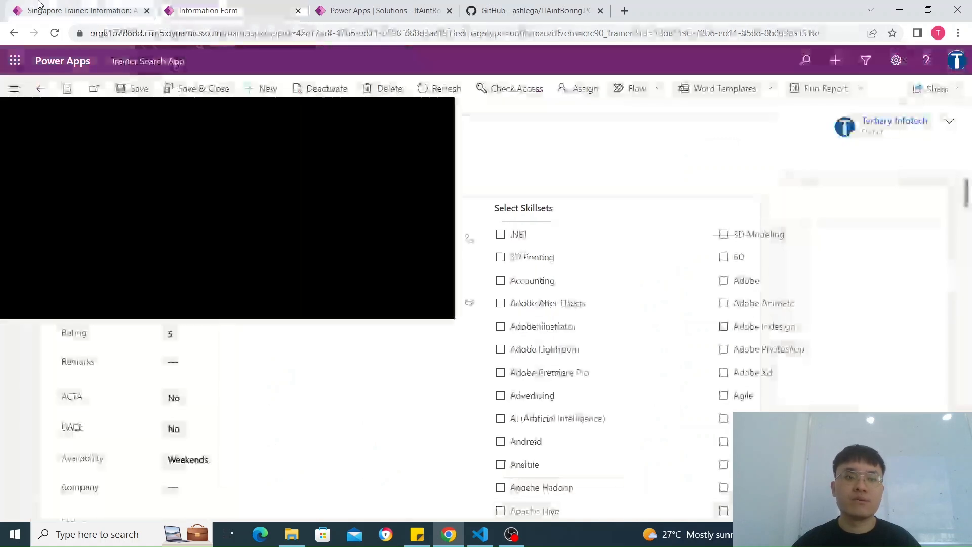
click(41, 88)
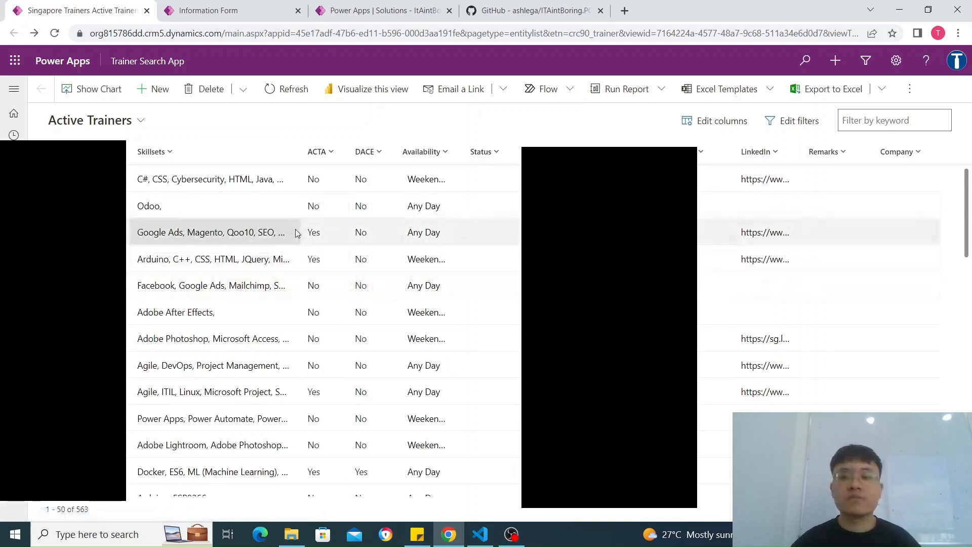
scroll(312, 250, down, 4)
scroll(203, 253, up, 4)
Step: Compare the Skillsets text field on the Information form with the Skillsets column in the Active Trainers list
click(217, 11)
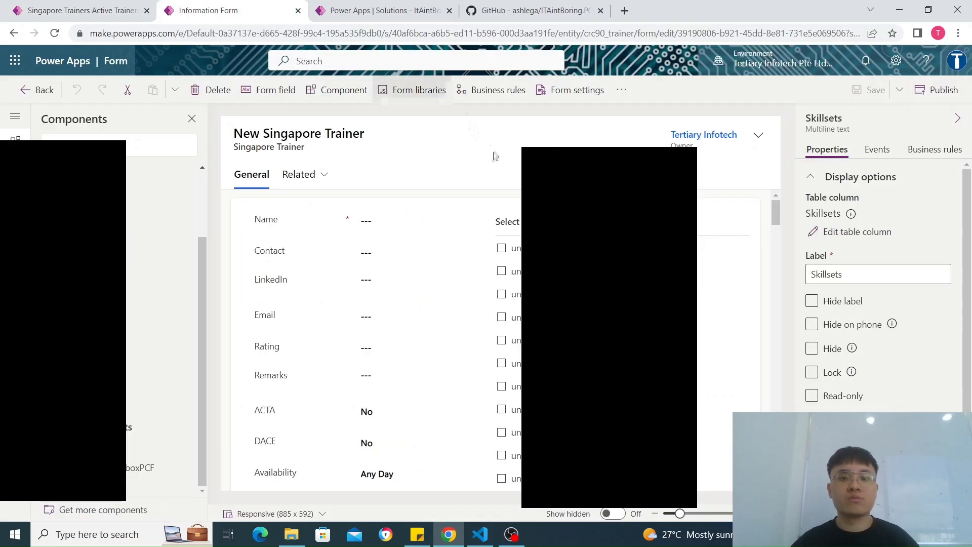
scroll(609, 368, down, 5)
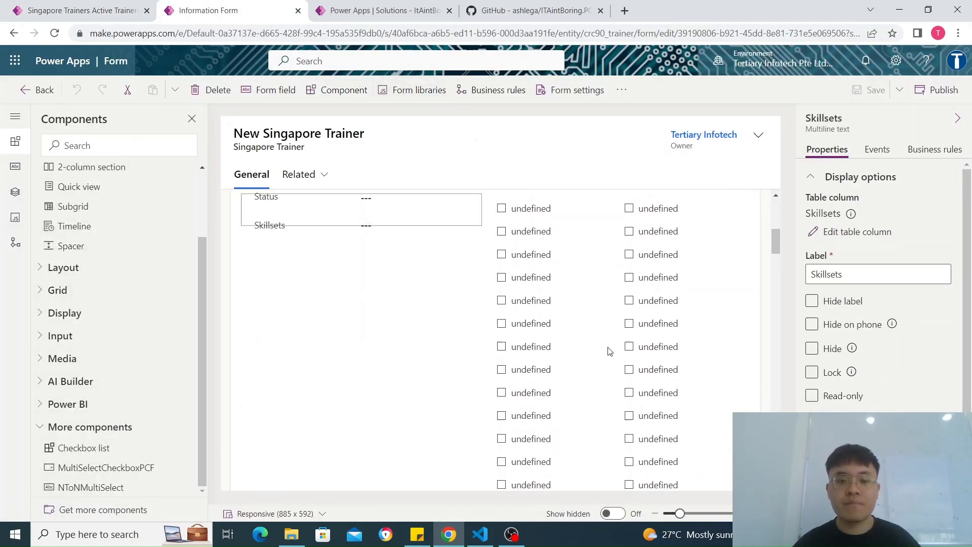
scroll(298, 313, up, 3)
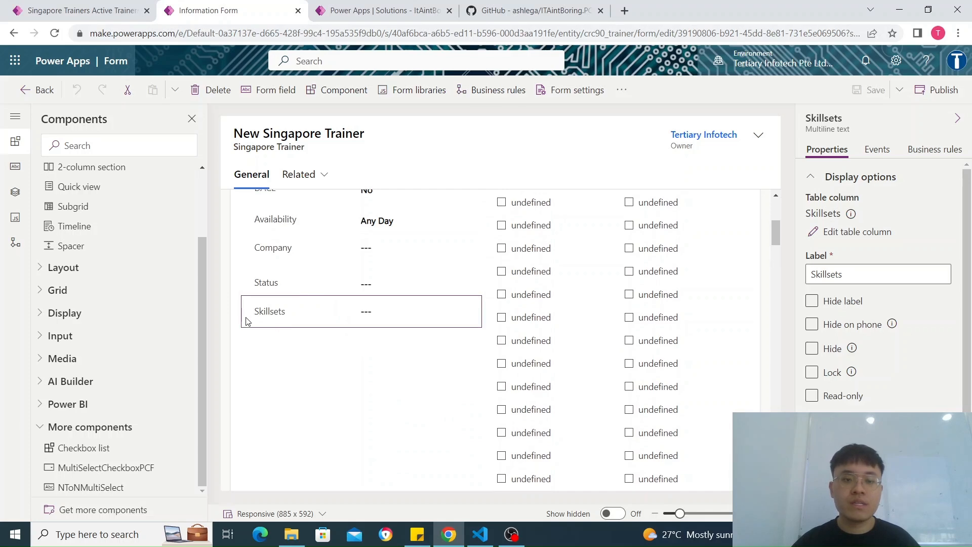
click(52, 5)
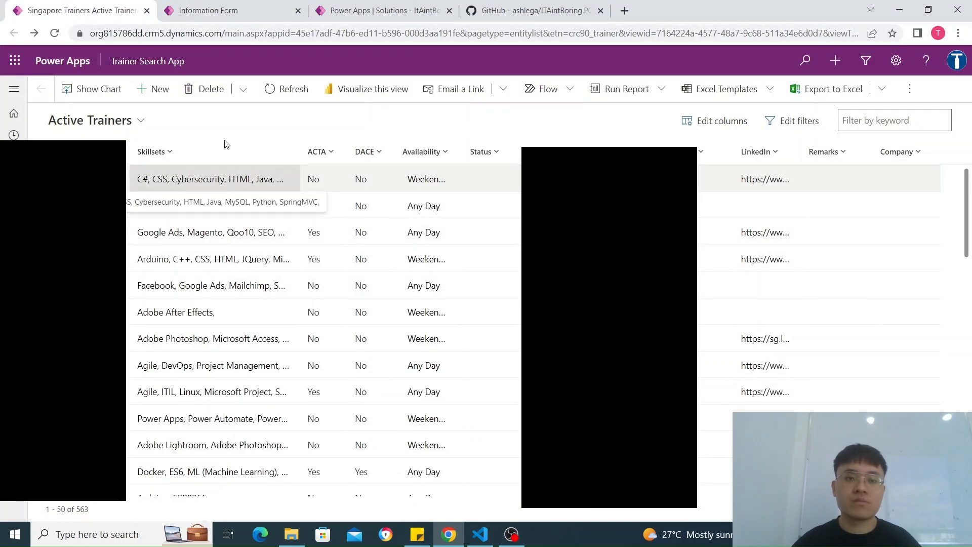
click(235, 7)
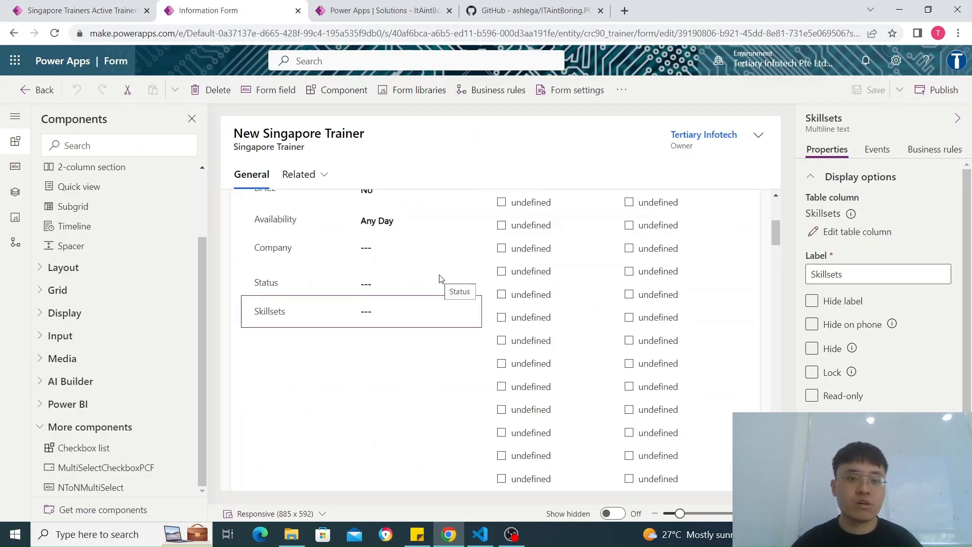
Step: Start adding a JavaScript library to the form, examine the new web resource options, and close them without saving
click(403, 98)
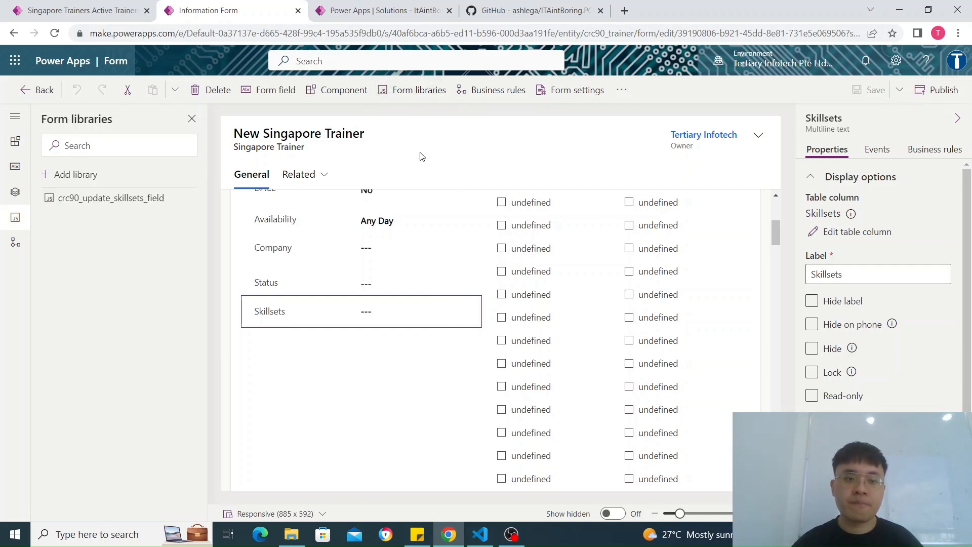
click(92, 174)
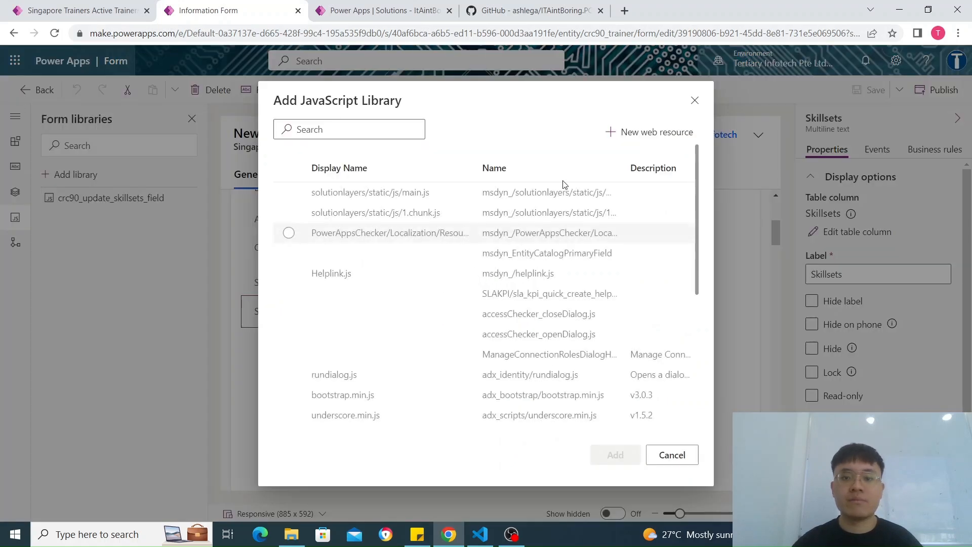
click(668, 130)
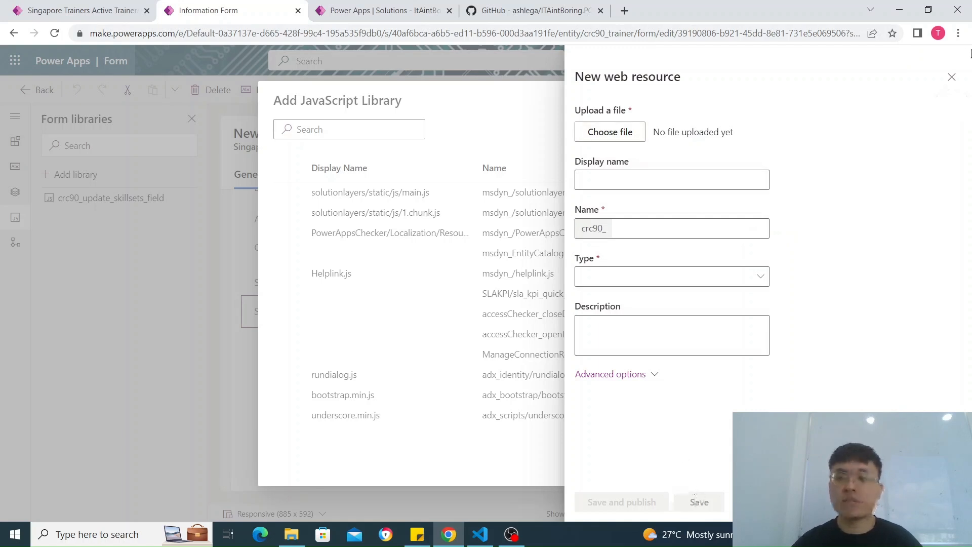
click(950, 78)
Step: Switch to Visual Studio Code and examine the TrainerSearch namespace declaration and global variables in updateskillsets.js
click(490, 536)
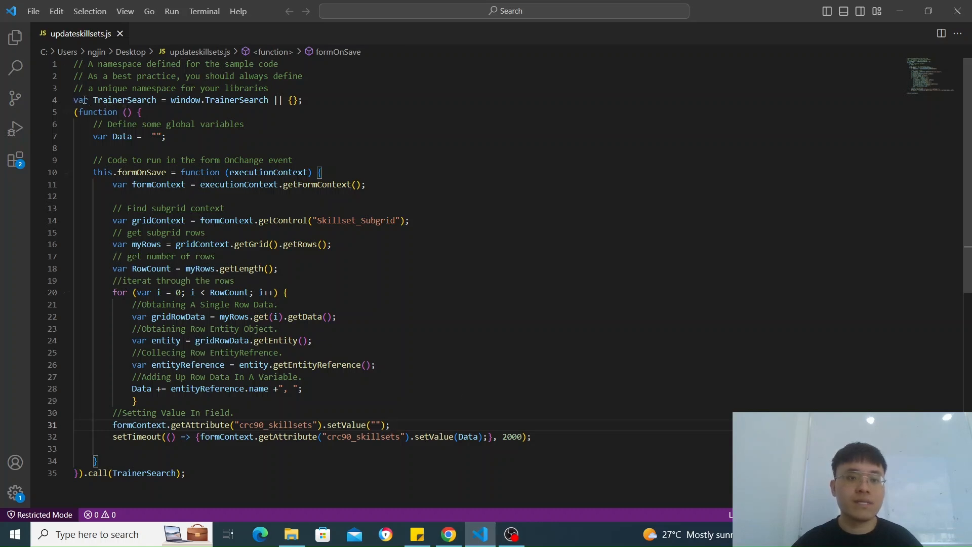
drag(72, 100, 313, 102)
click(315, 104)
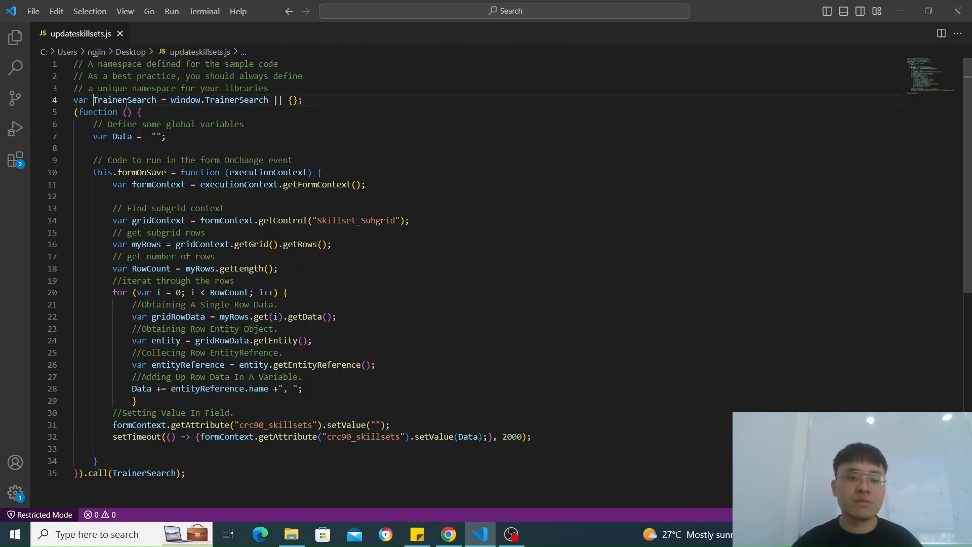
double_click(159, 104)
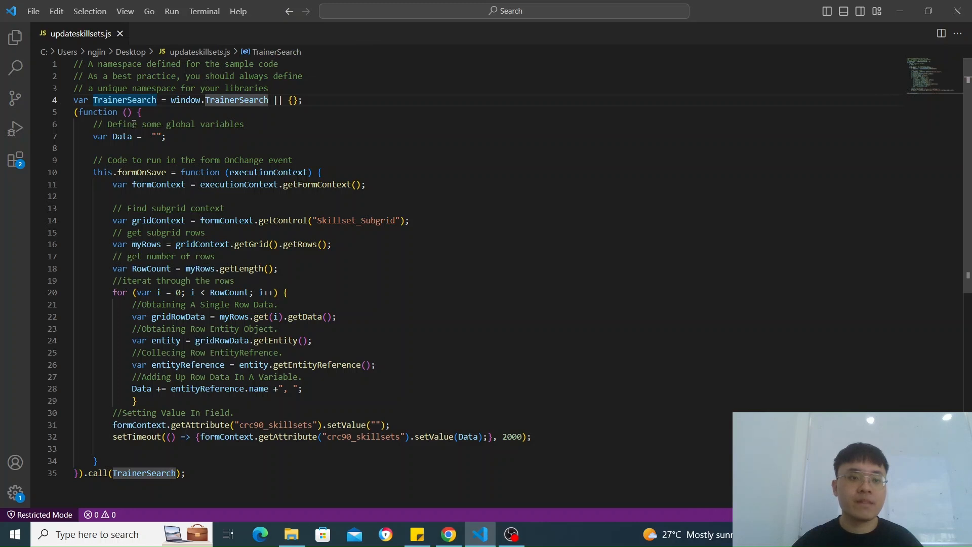
key(Down)
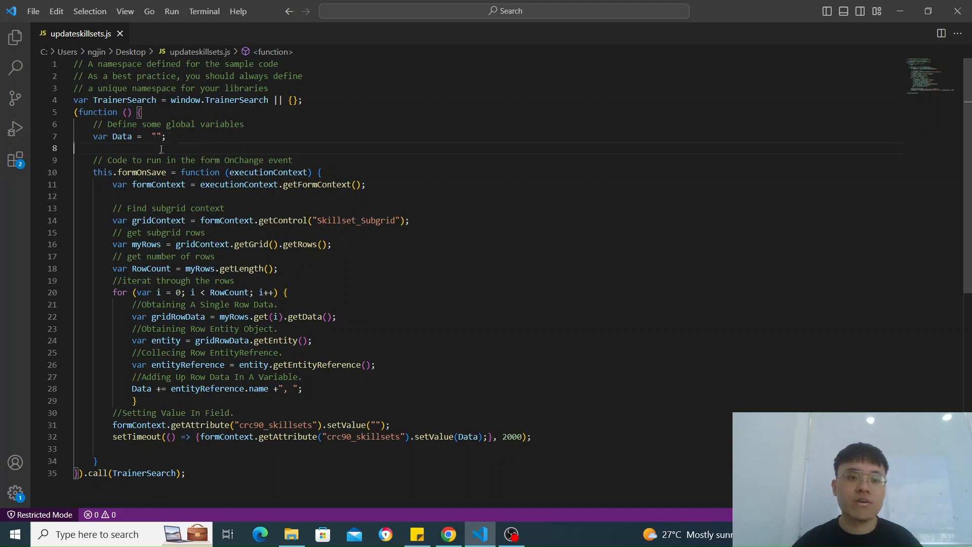
Step: Examine the formOnSave function declaration and its executionContext parameter in the script
click(118, 172)
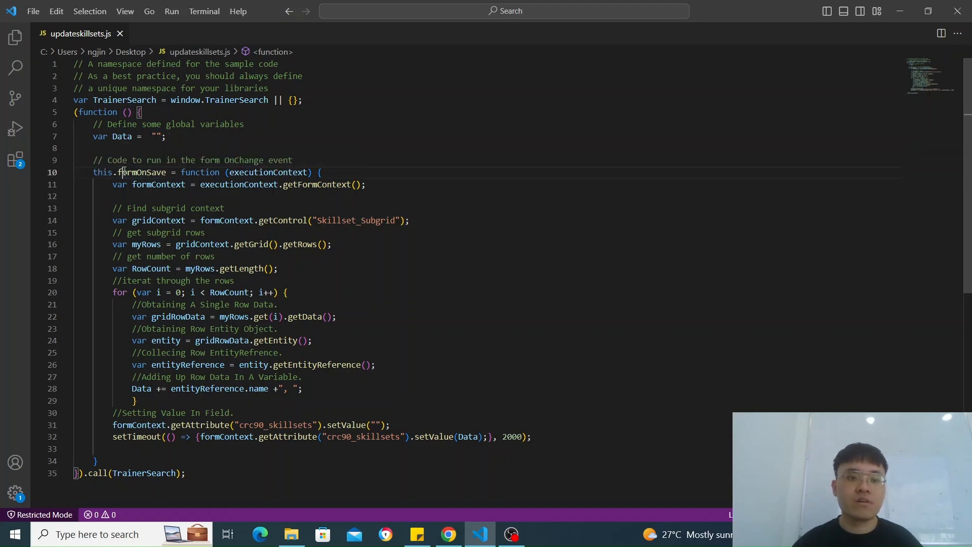
click(172, 173)
click(193, 175)
click(200, 175)
click(292, 175)
click(340, 175)
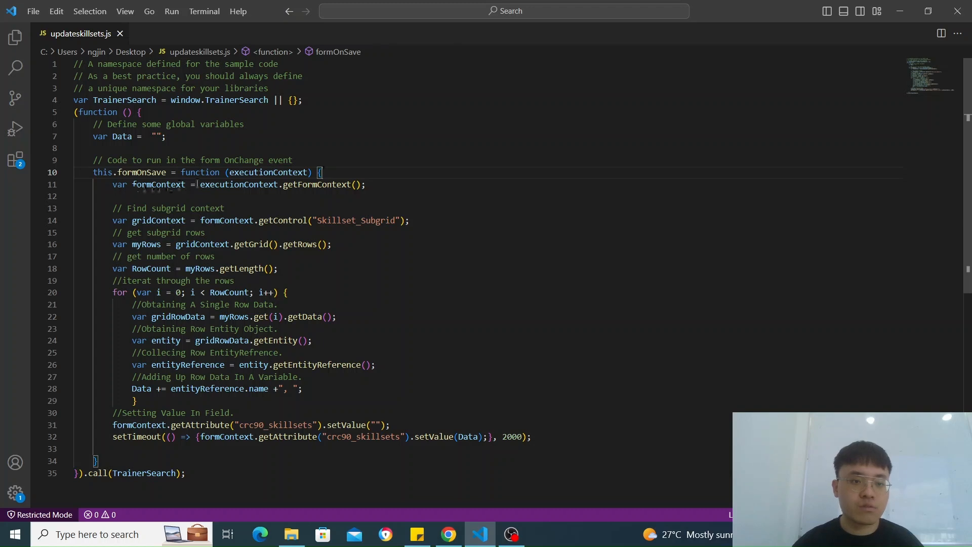
Step: Examine the lines that define formContext and get the Skillset_Subgrid control as gridContext
scroll(285, 187, down, 1)
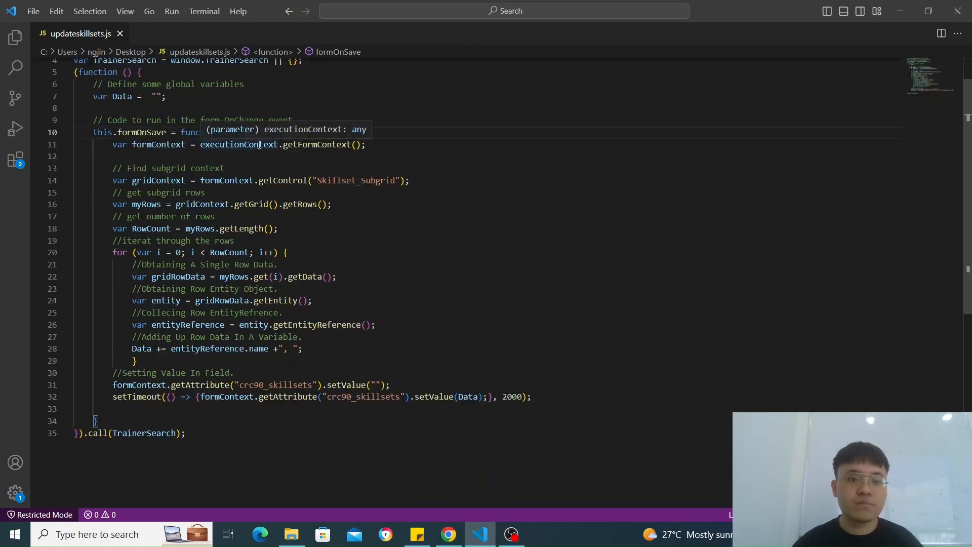
click(260, 145)
click(380, 145)
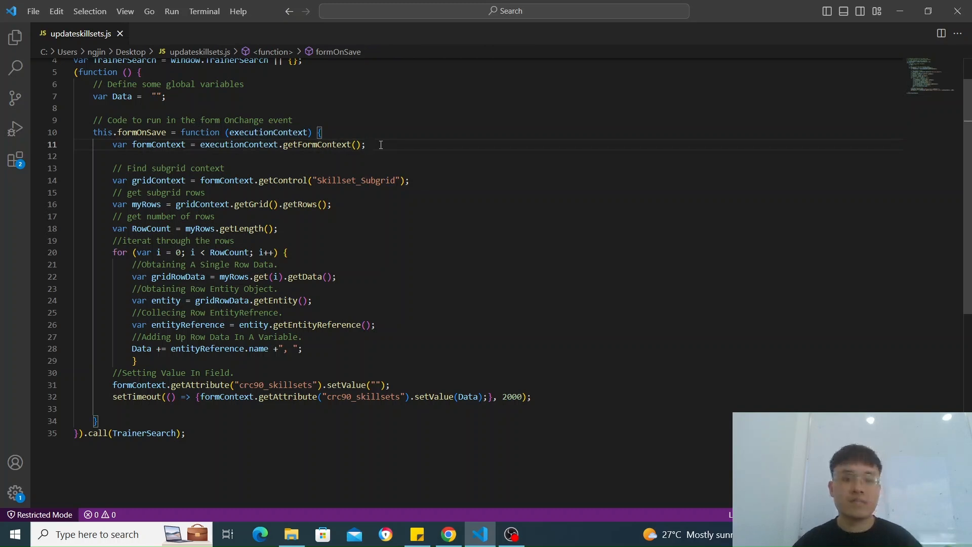
click(194, 181)
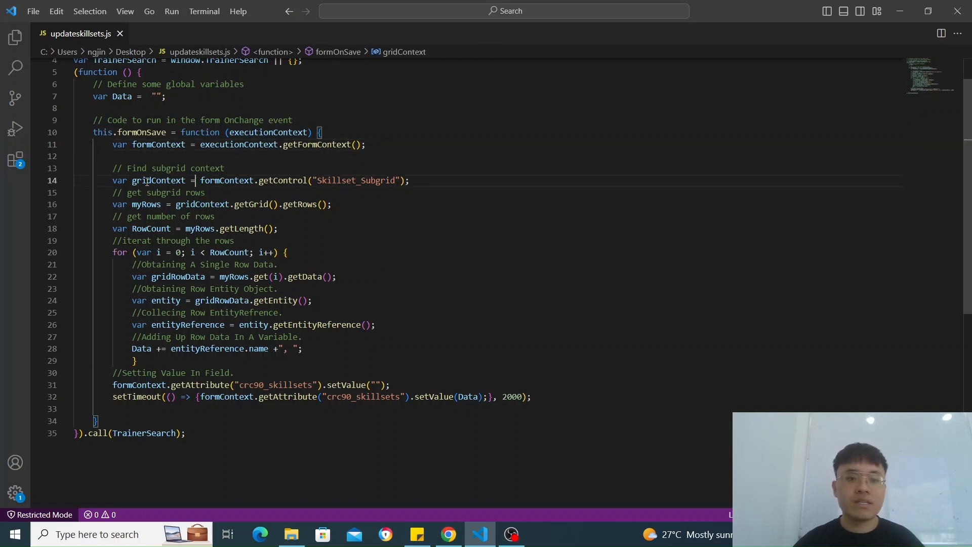
click(114, 180)
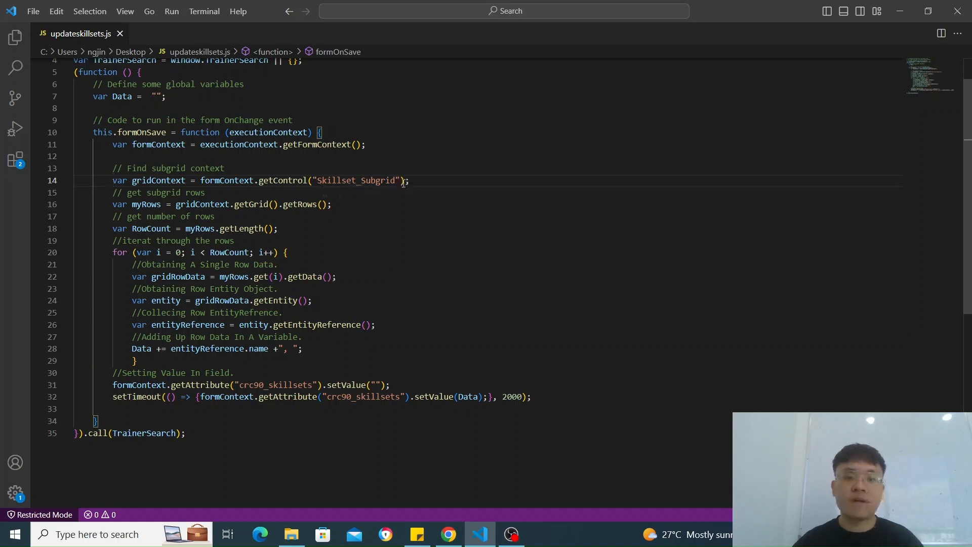
Step: Switch to the Power Apps form editor, close the JavaScript library dialog, and check the Name property of the Select Skillsets subgrid
key(alt+Tab)
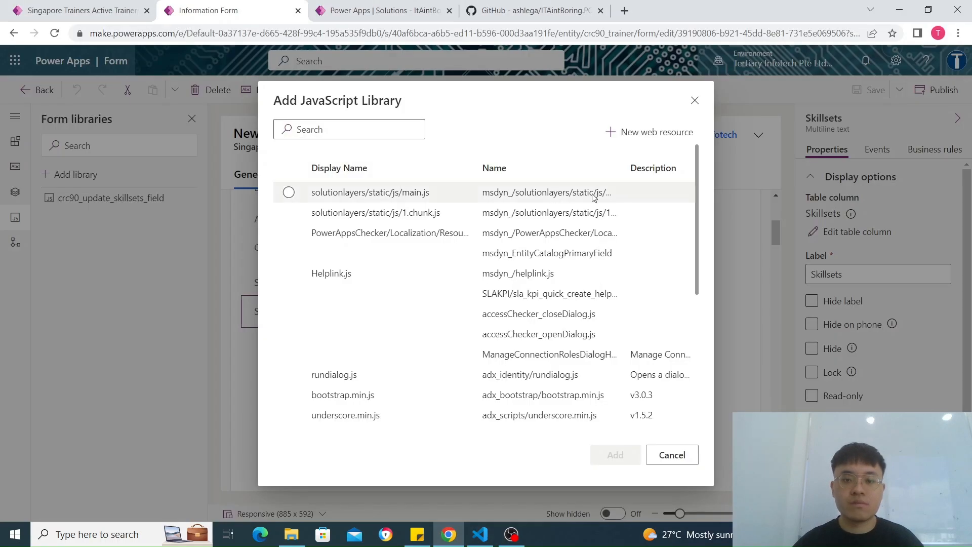
click(695, 101)
scroll(688, 238, up, 5)
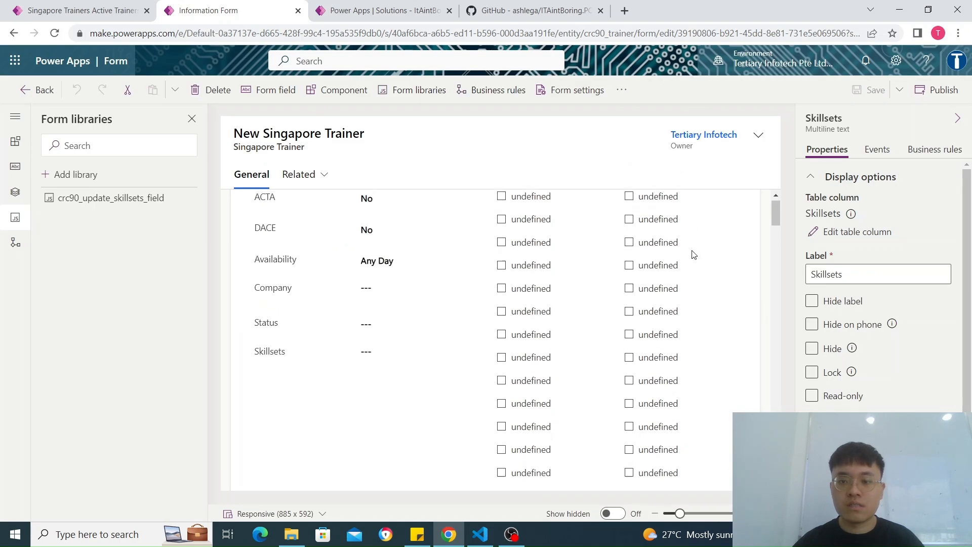
click(694, 231)
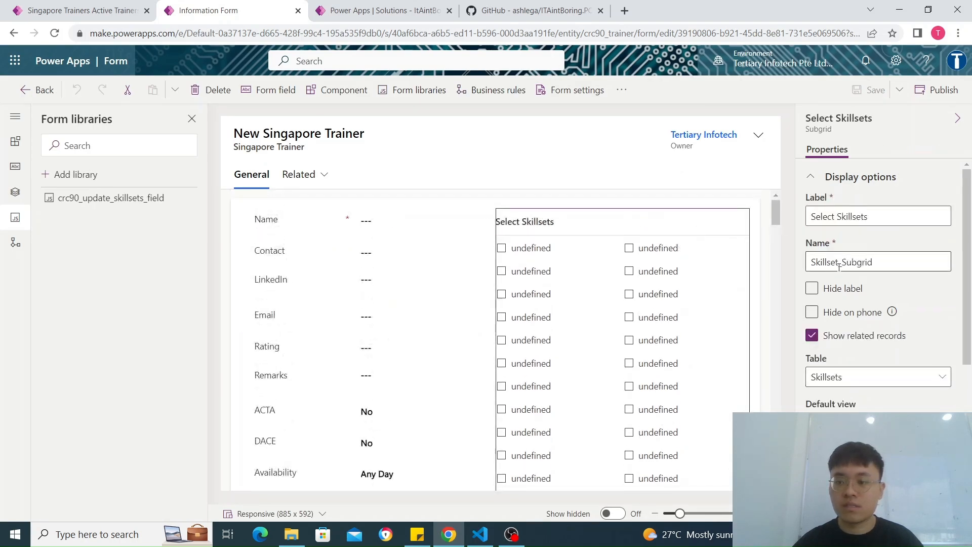
Step: Return to Visual Studio Code and examine the row loop and the line appending entityReference.name and a comma to Data
key(alt+Tab)
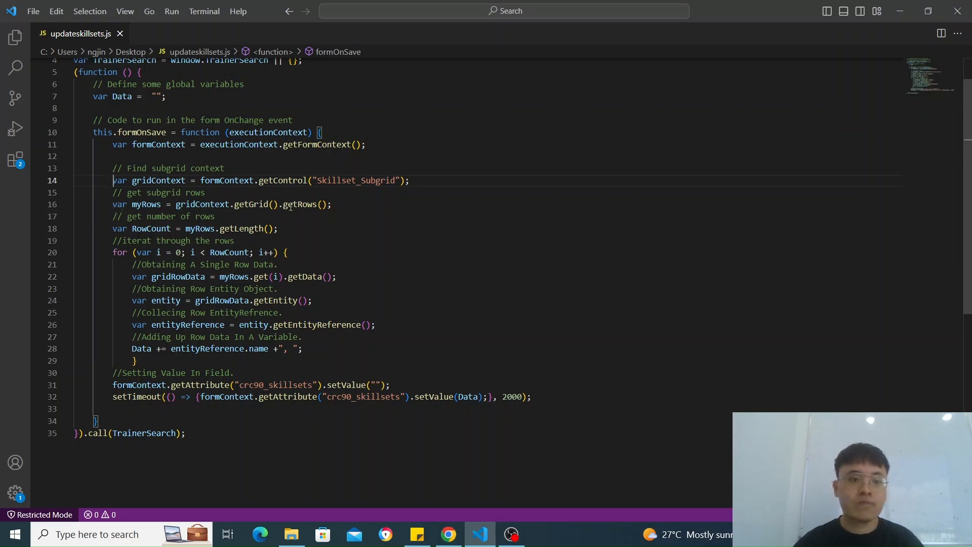
scroll(203, 212, down, 1)
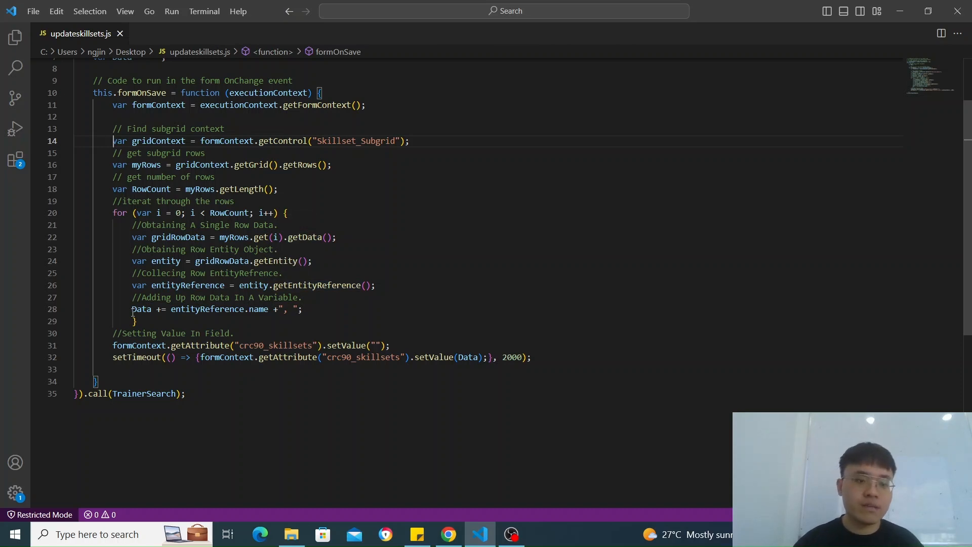
drag(133, 312, 274, 310)
click(293, 310)
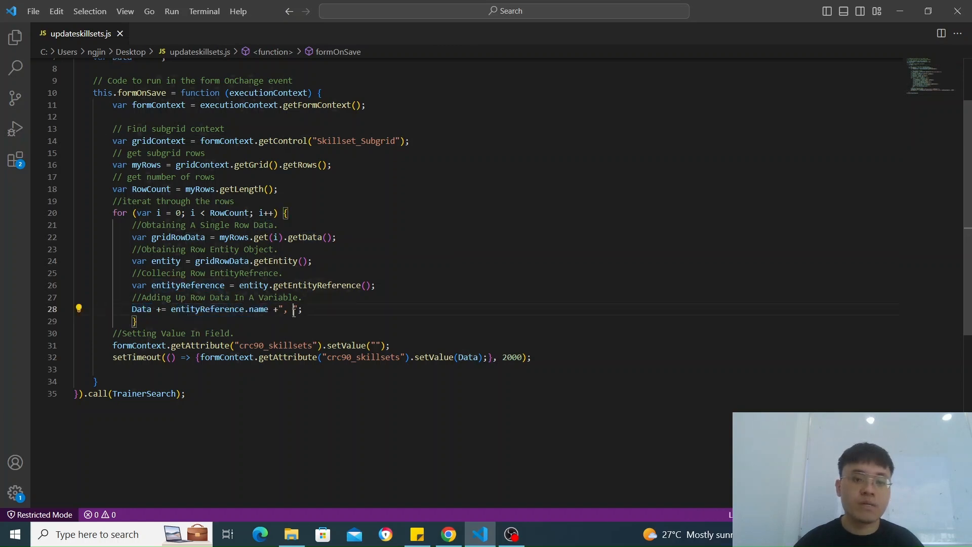
click(276, 318)
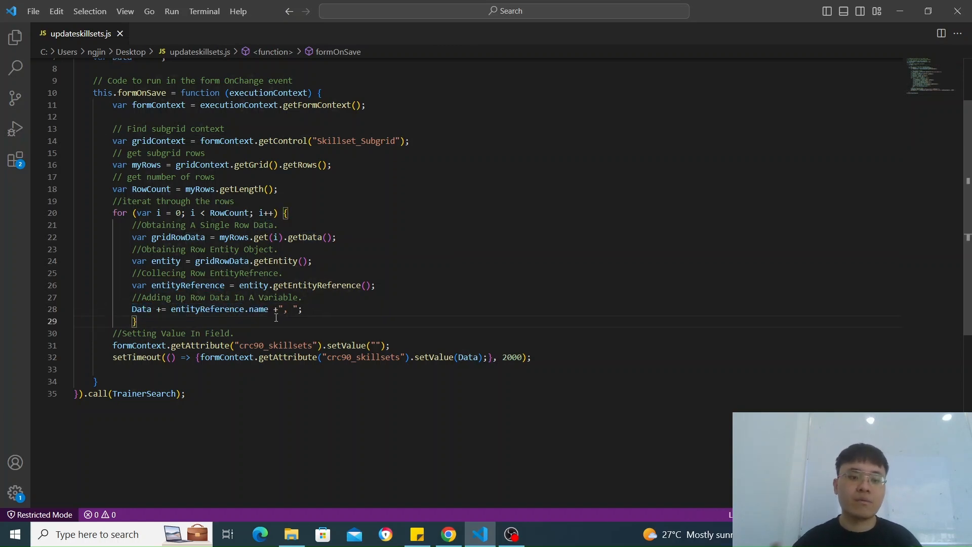
Step: Examine the line that sets the crc90_skillsets attribute to an empty string
scroll(276, 318, down, 1)
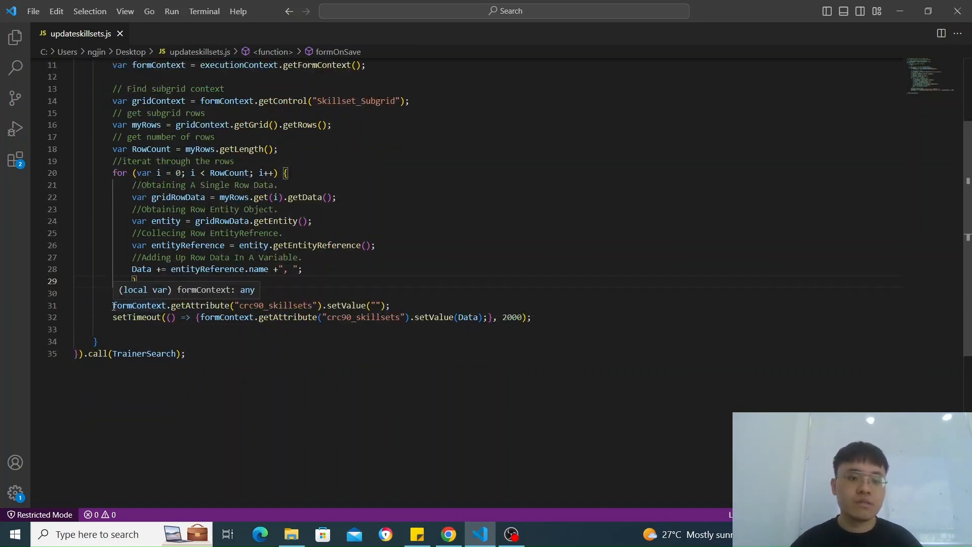
click(284, 305)
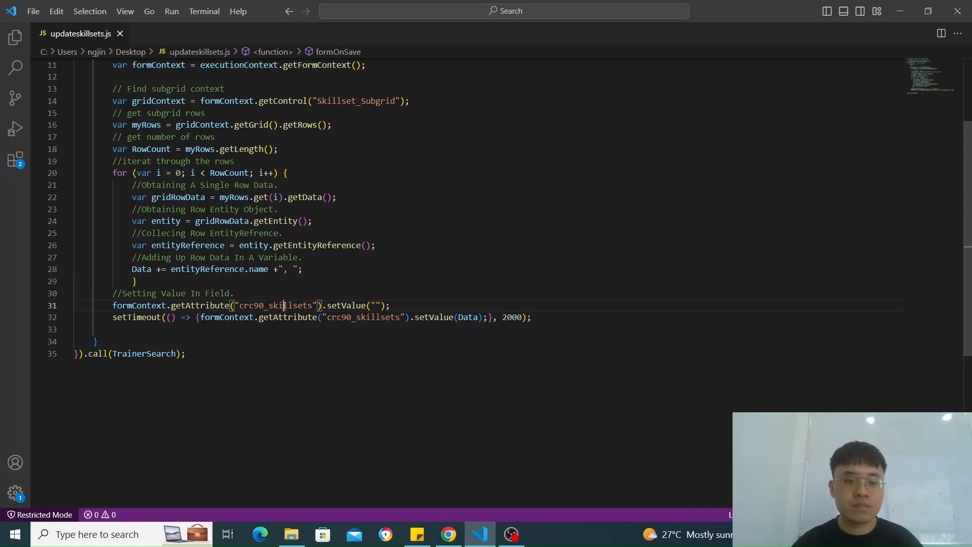
double_click(285, 305)
click(386, 306)
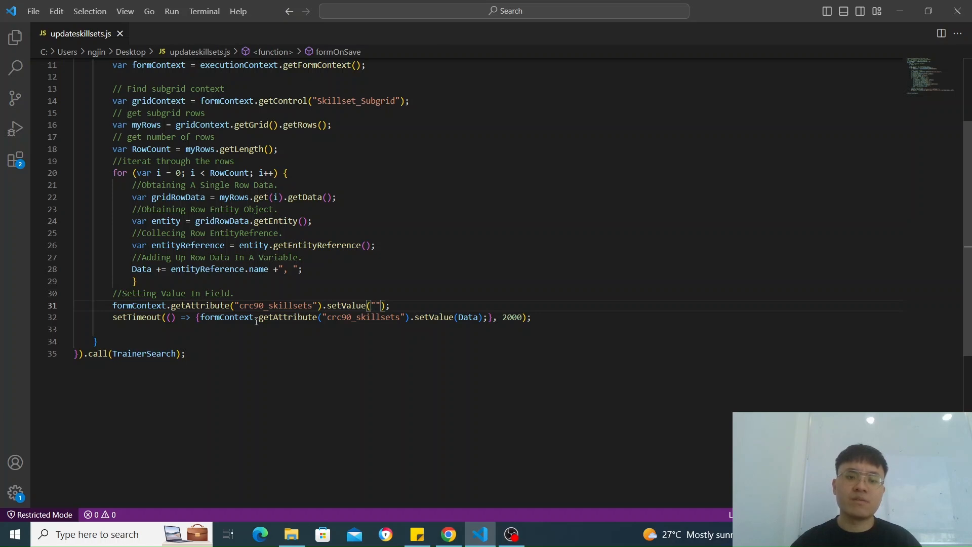
Step: Switch to Power Apps, open the Singapore Trainer table's columns in the Trainer Database App solution, and check the Skillsets column's name
key(alt+Tab)
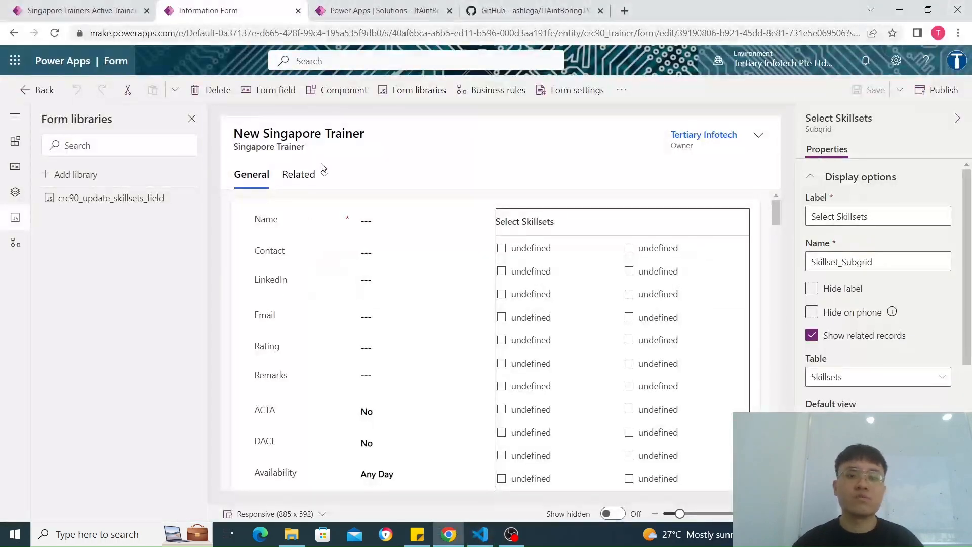
click(371, 6)
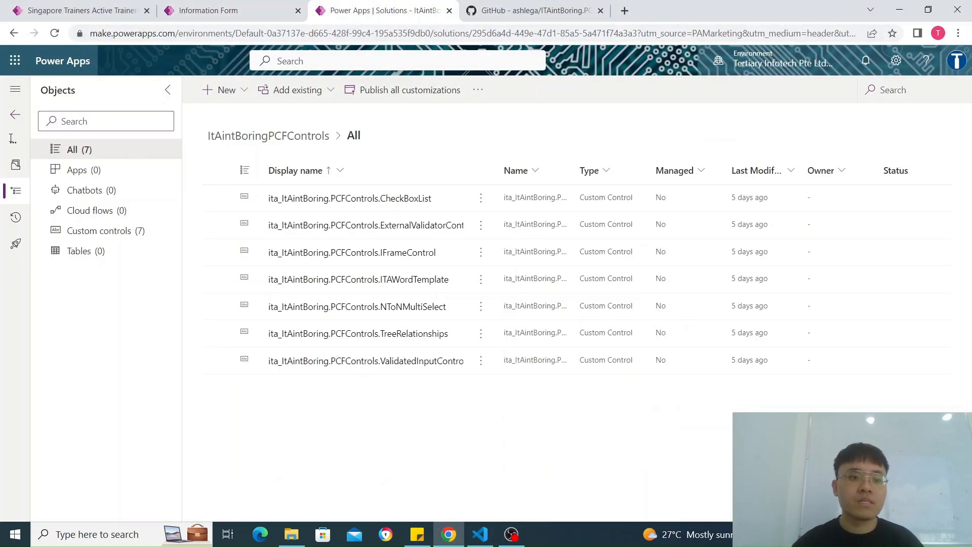
click(17, 115)
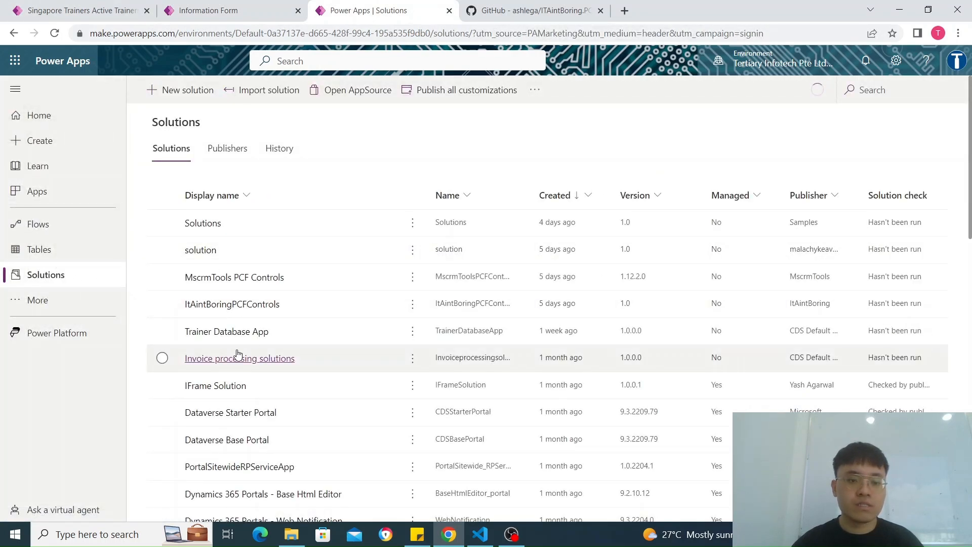
click(268, 332)
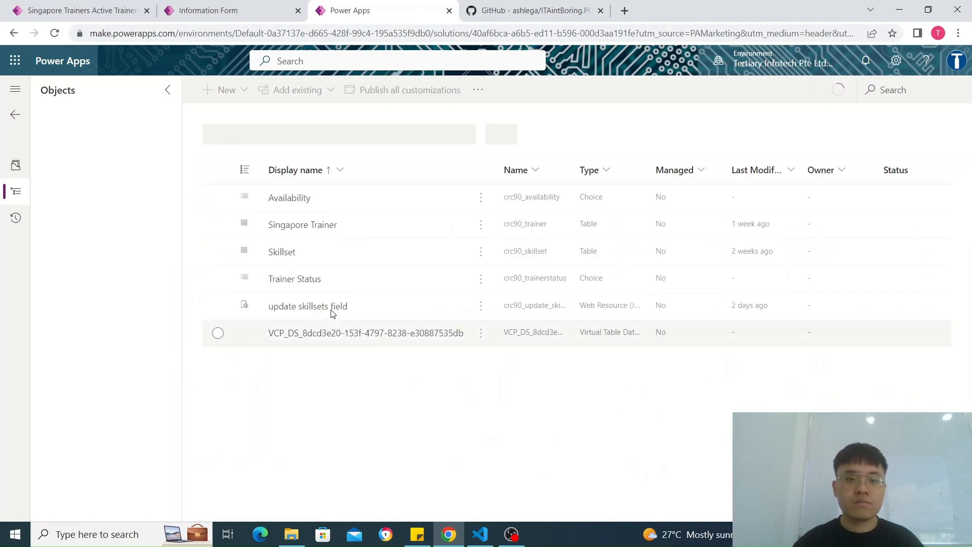
click(319, 225)
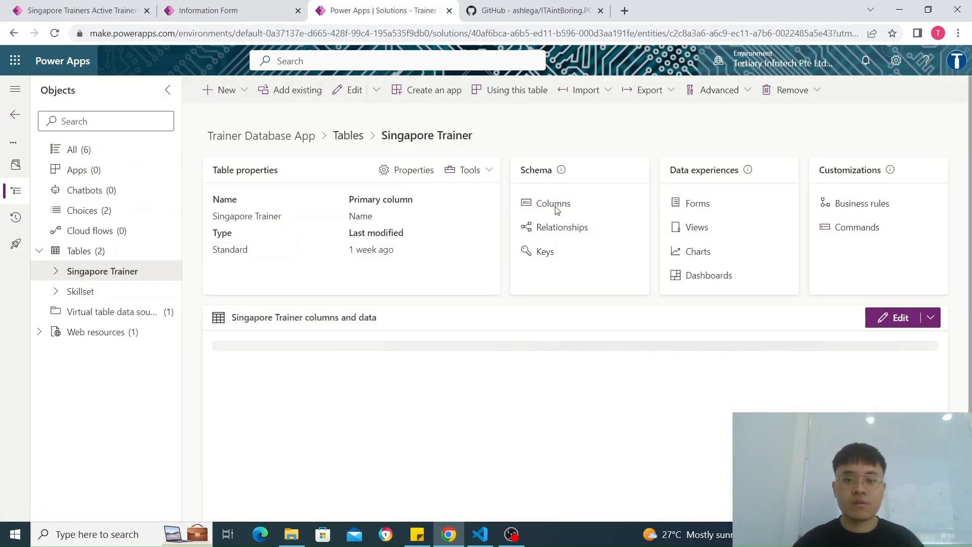
click(553, 204)
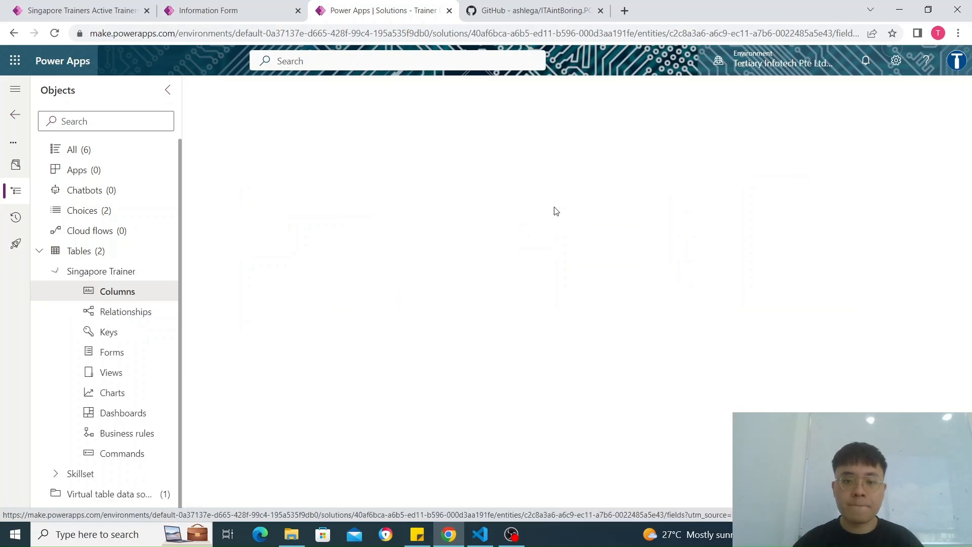
scroll(310, 308, down, 7)
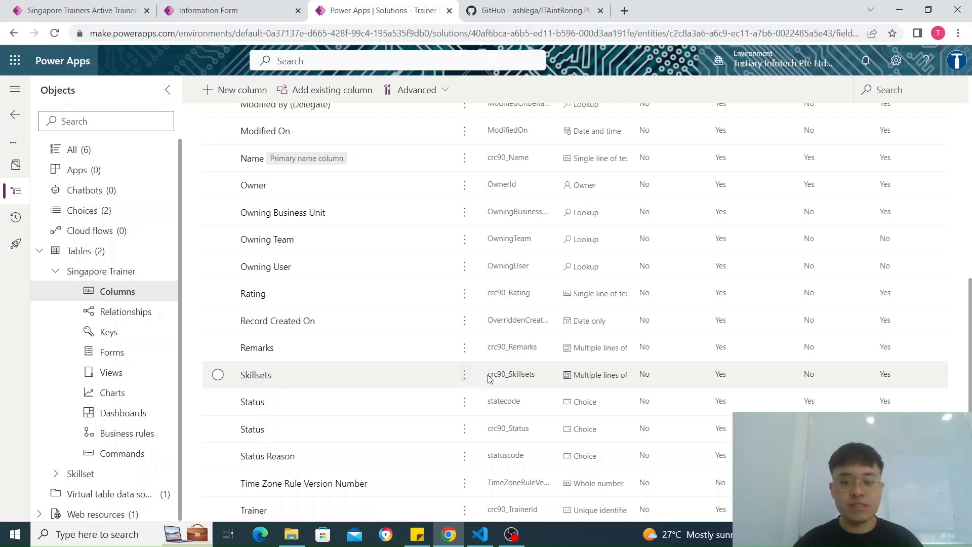
scroll(530, 380, up, 8)
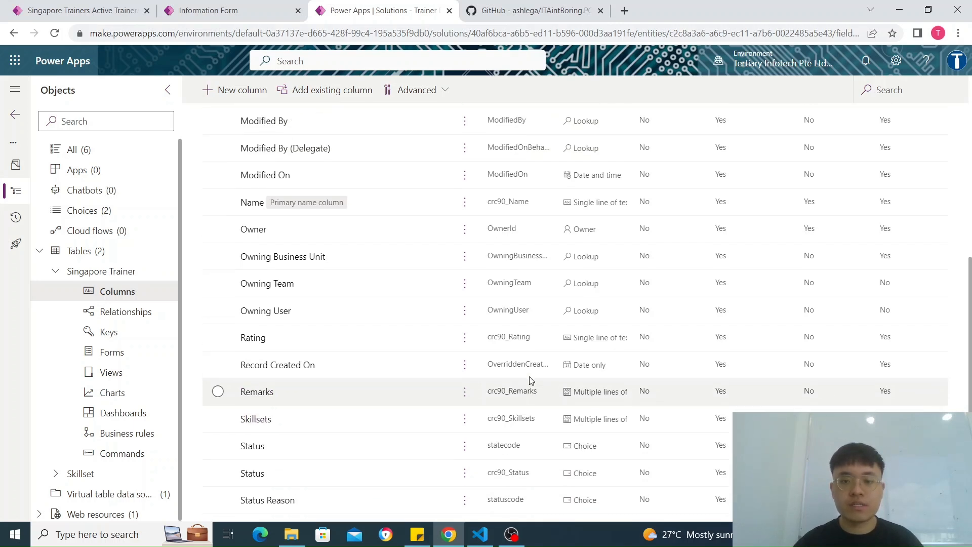
scroll(508, 352, down, 5)
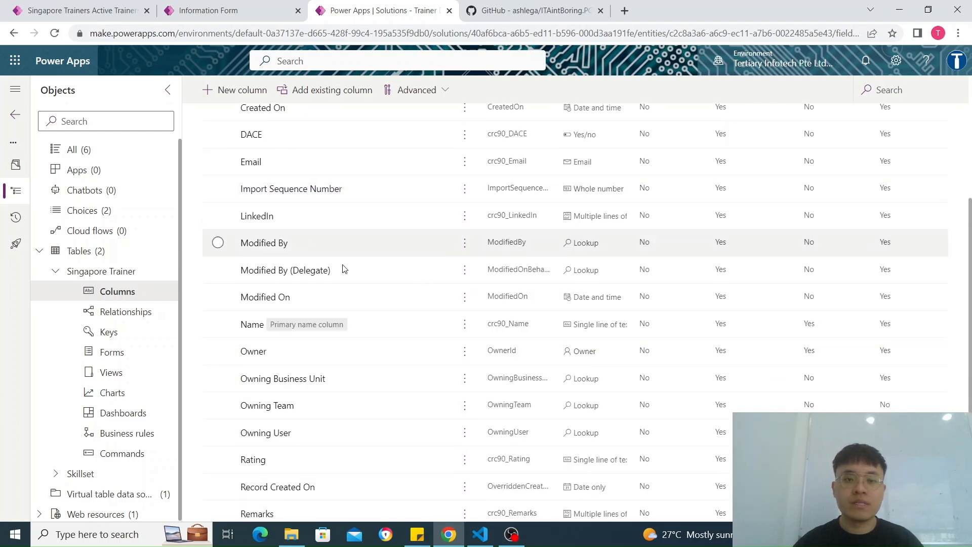
Step: Return to Visual Studio Code and examine the setTimeout line that writes Data to crc90_skillsets, along with the clearing line before it
key(alt+Tab)
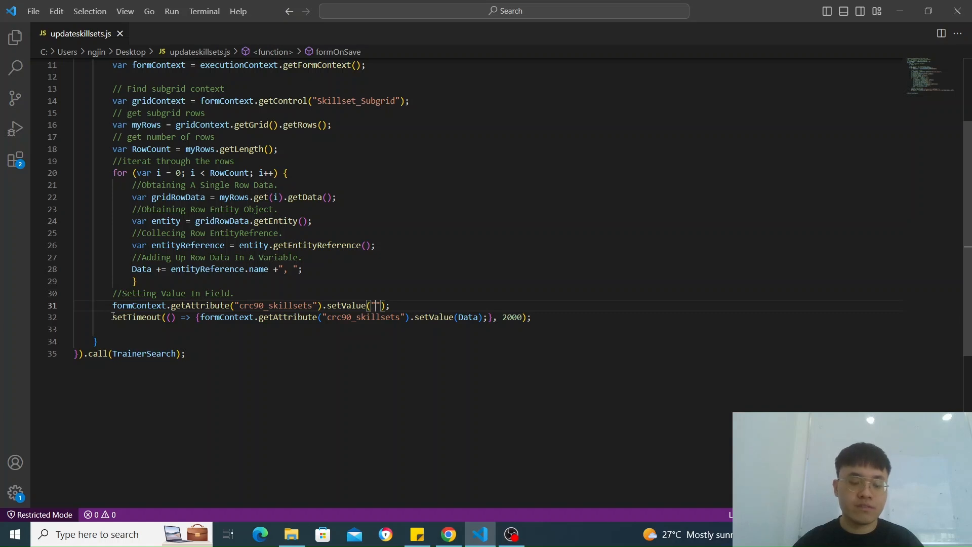
click(151, 317)
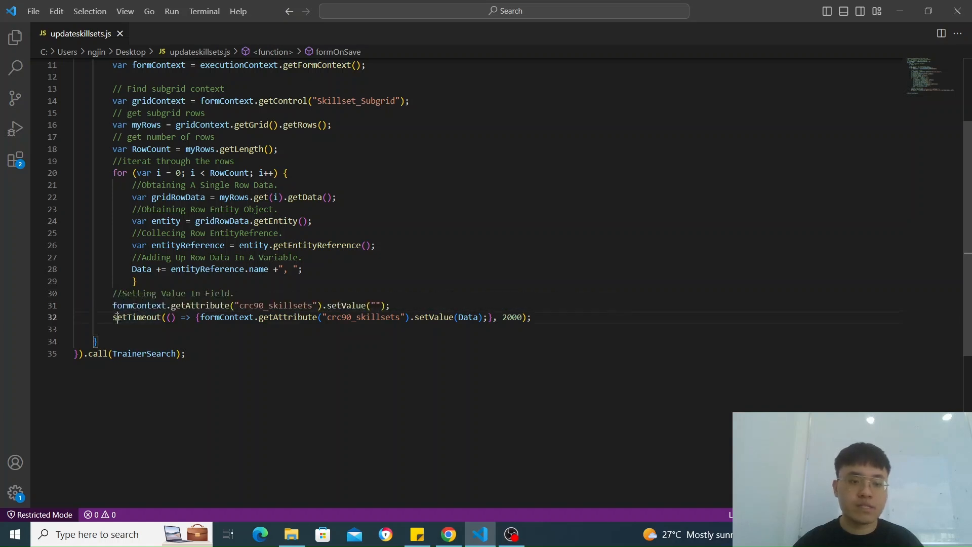
click(169, 317)
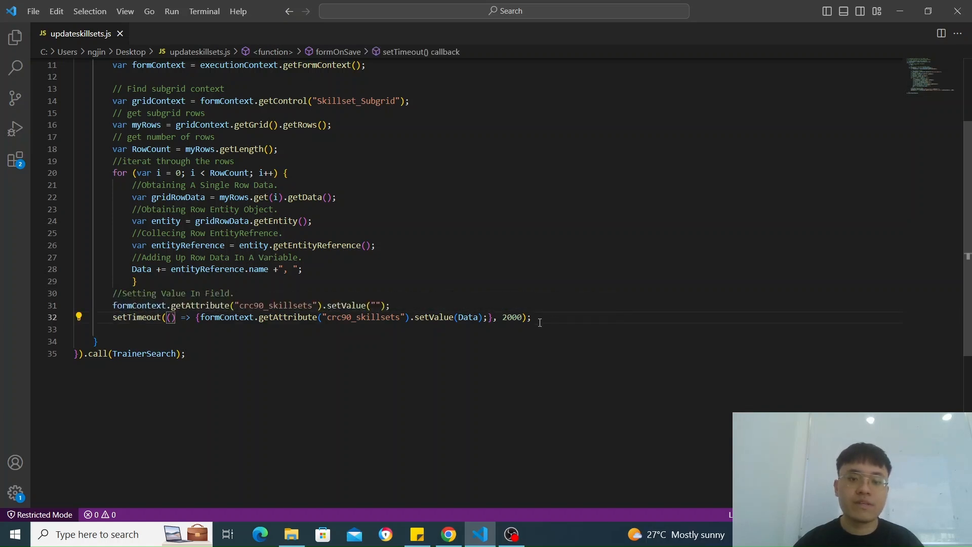
click(399, 302)
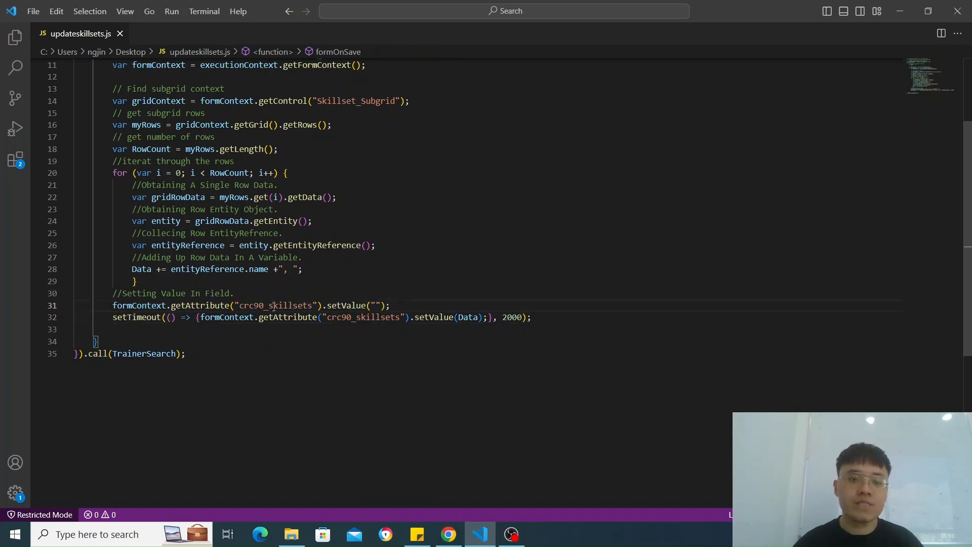
drag(274, 305, 336, 305)
click(411, 306)
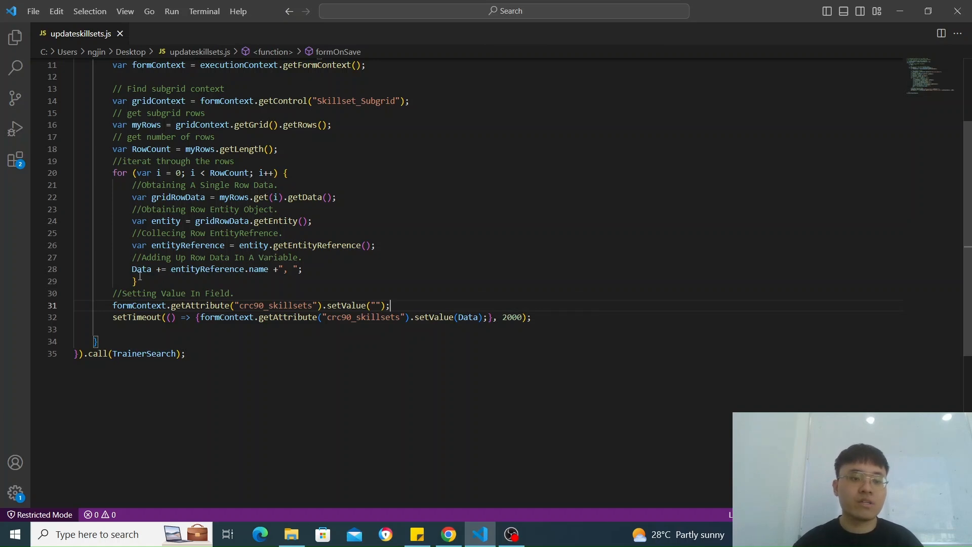
Step: Examine the closing call to TrainerSearch and compare it with the namespace declaration at the start of the script
click(99, 355)
click(142, 355)
scroll(163, 195, up, 4)
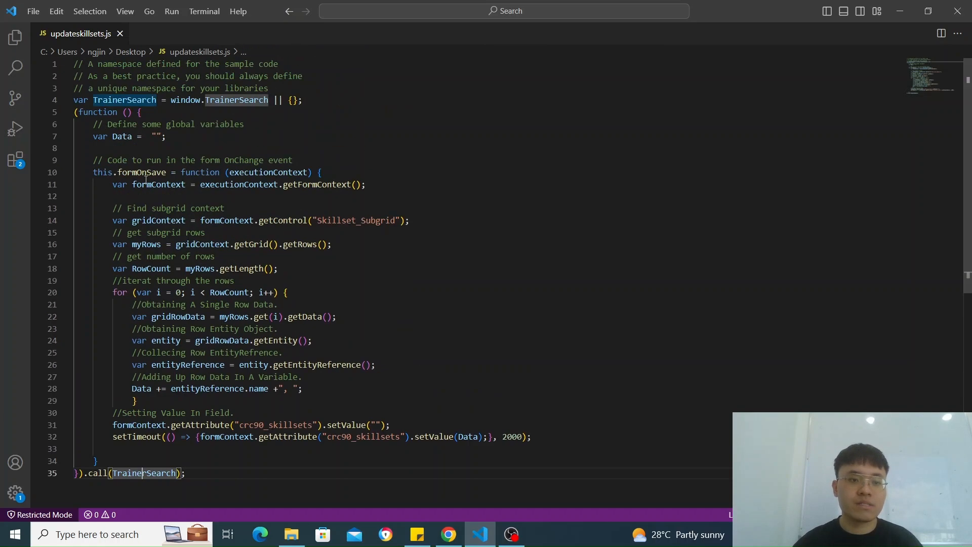
scroll(226, 316, down, 3)
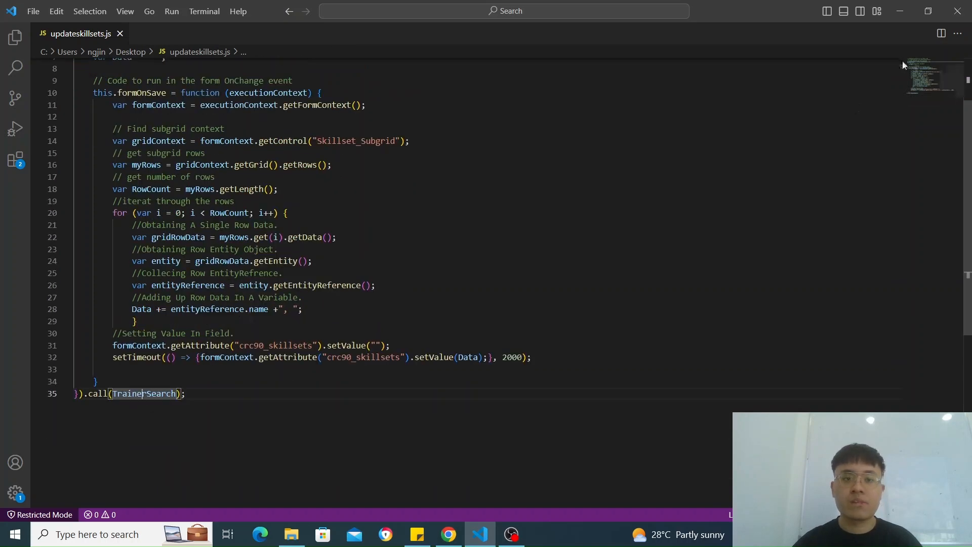
Step: Switch back to the Information form in Power Apps, show its tree view, and open the main form's events
click(907, 14)
scroll(504, 252, up, 5)
click(244, 8)
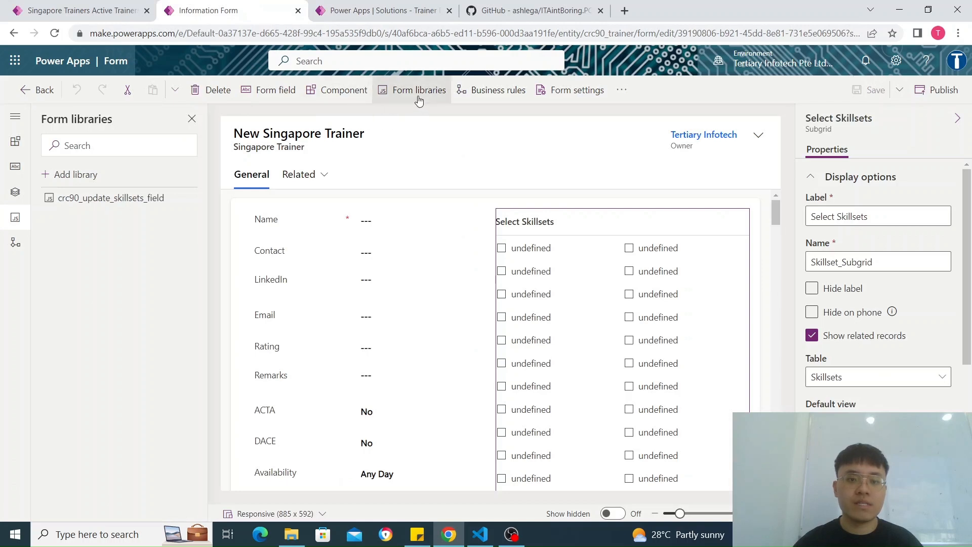
click(15, 192)
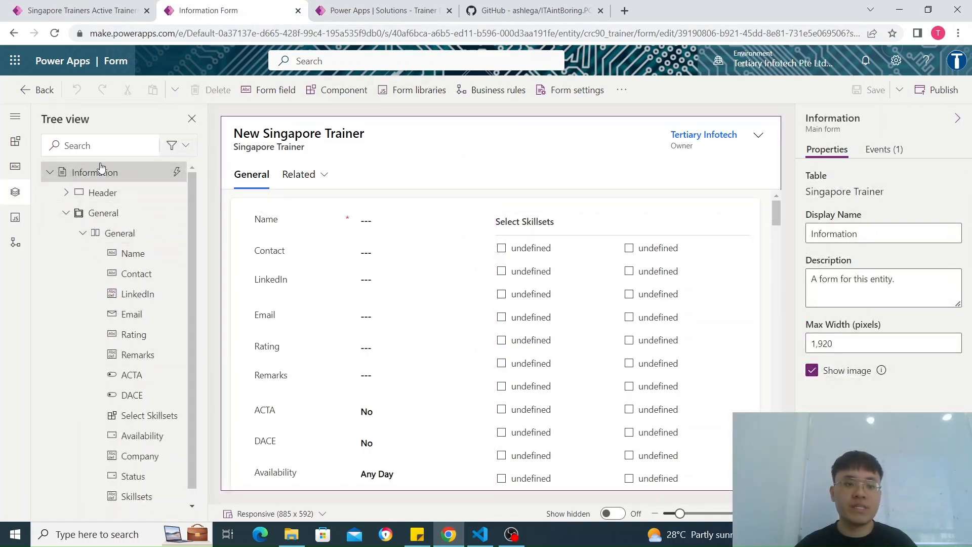
click(14, 195)
click(3, 203)
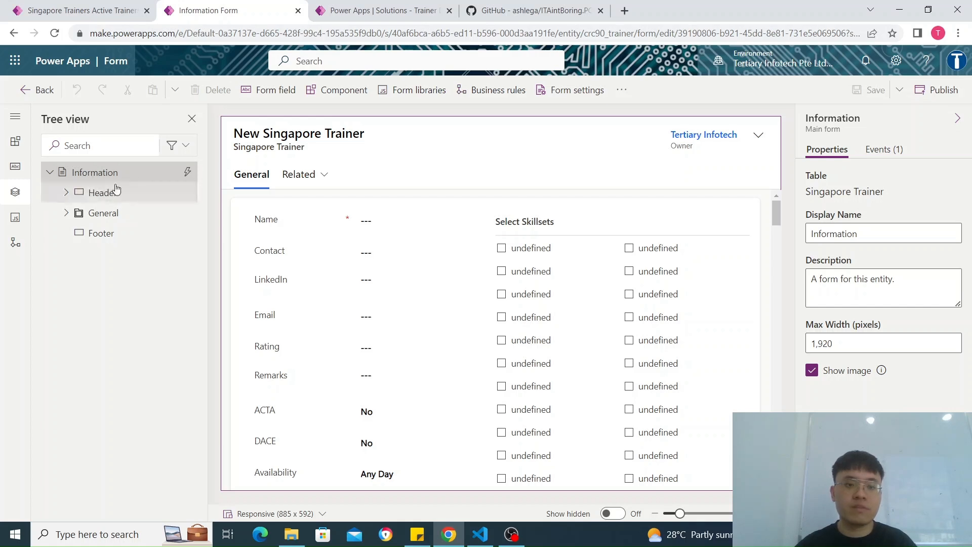
click(892, 161)
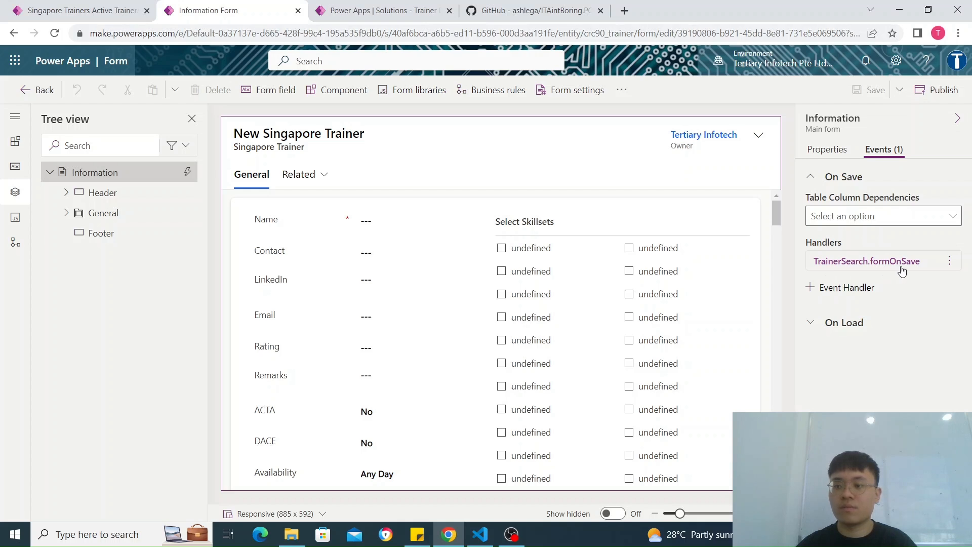
Step: Start a new event handler on the main form with event type On Save and library crc90_update_skillsets_field
click(842, 290)
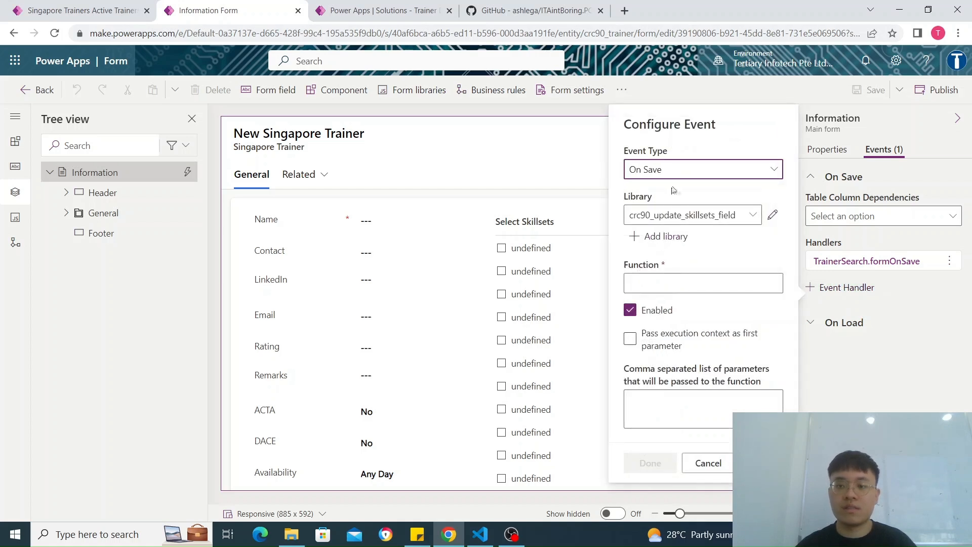
click(676, 172)
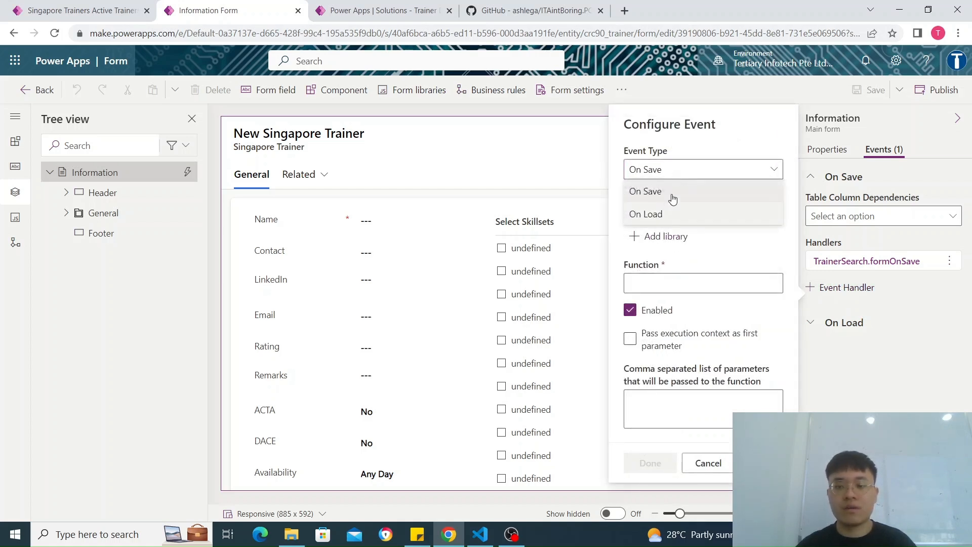
click(690, 168)
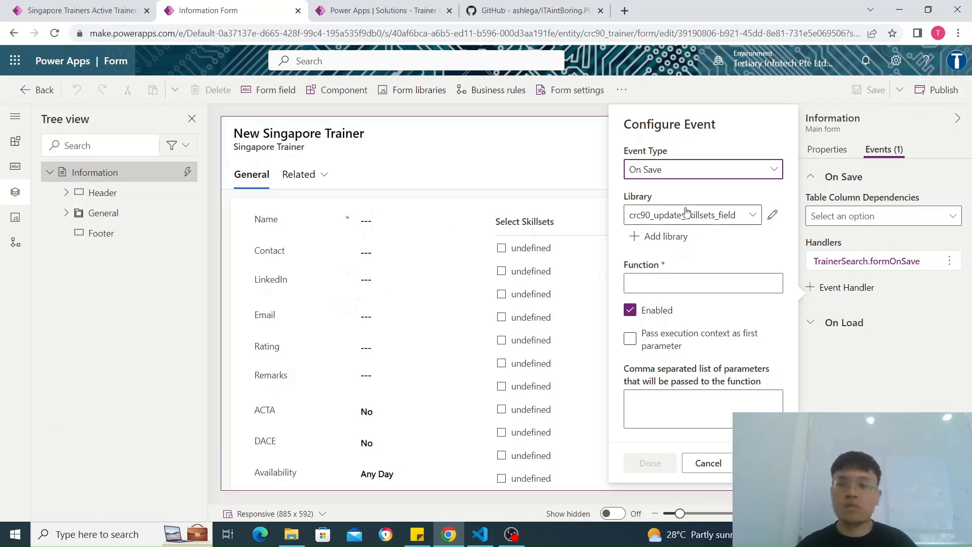
click(705, 222)
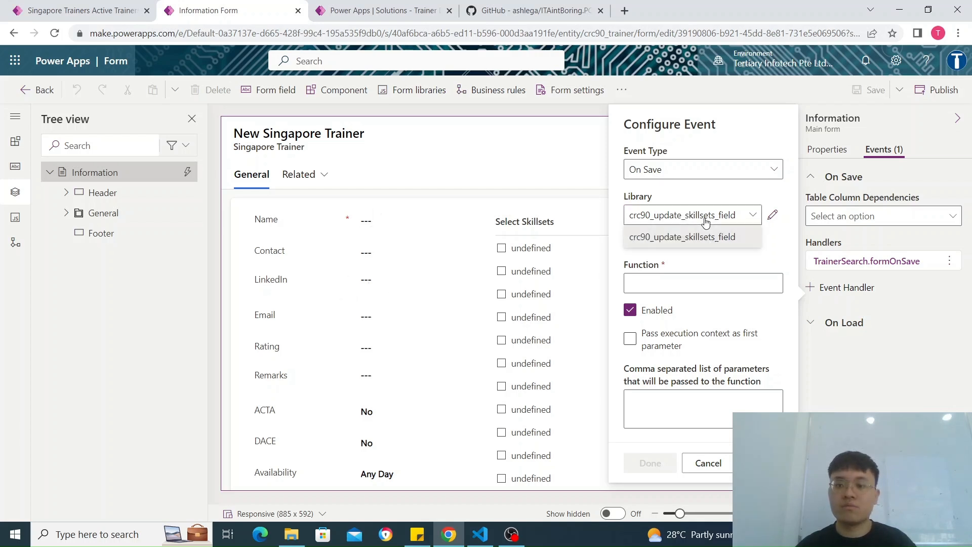
click(673, 222)
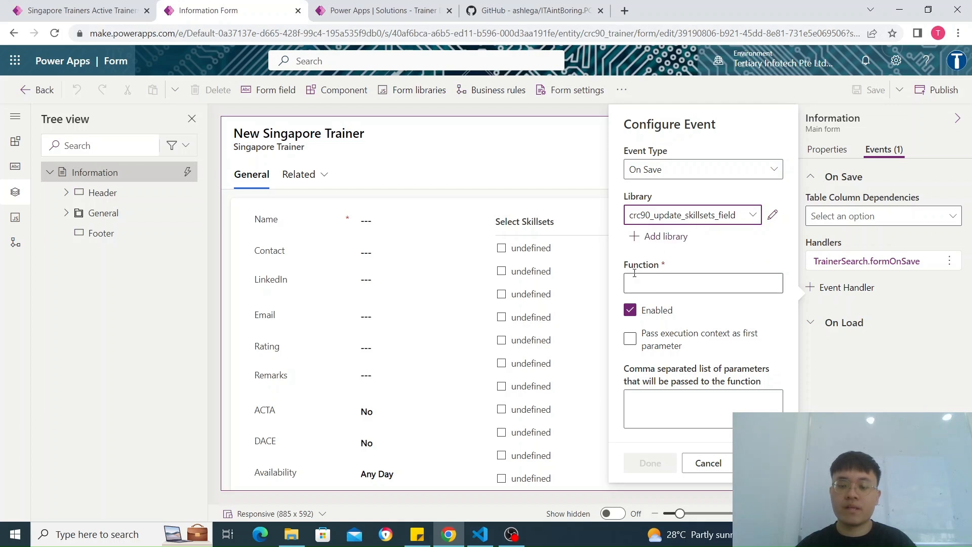
Step: Enter fromOnSave as the handler's function and enable passing the execution context as first parameter
click(676, 280)
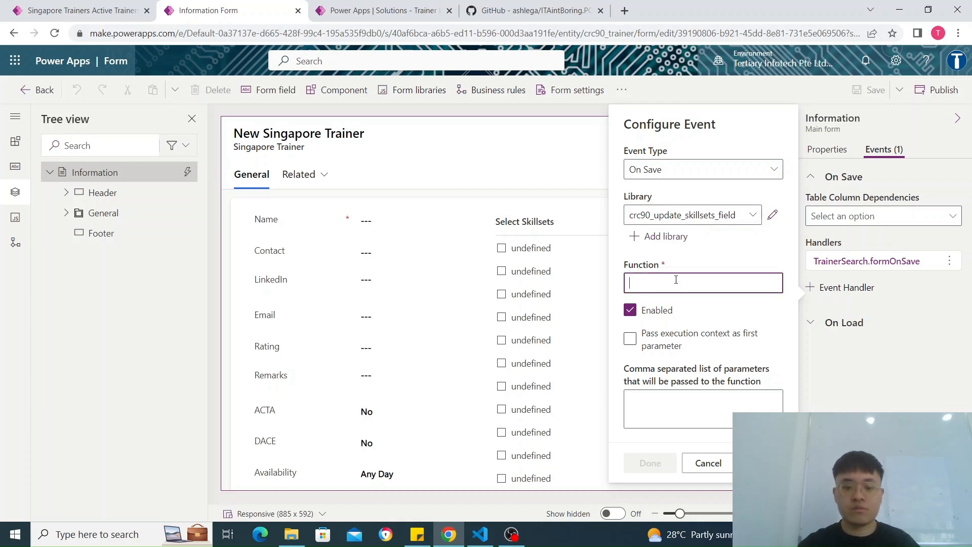
text(Fo)
key(BackSpace)
key(BackSpace)
text(fromOnSa)
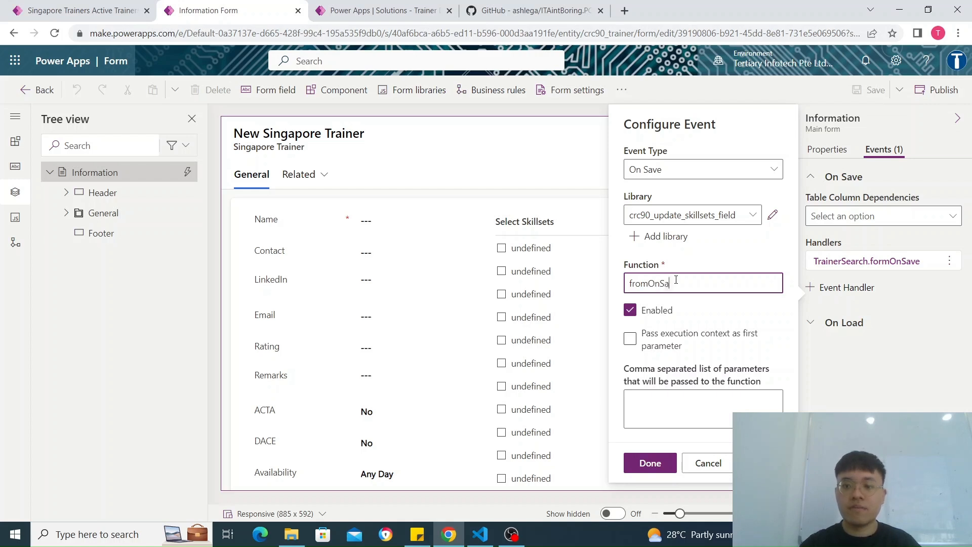
click(662, 347)
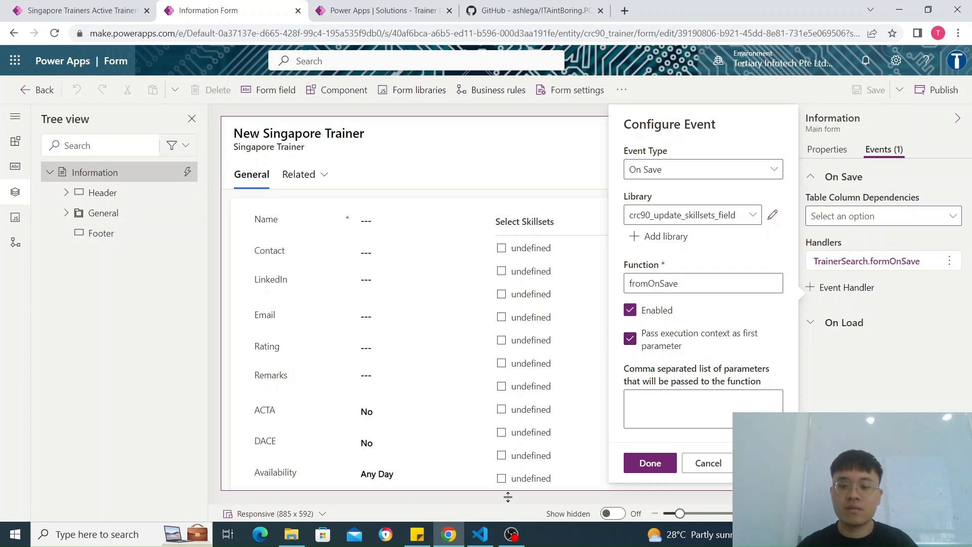
Step: Check the formOnSave function's executionContext parameter in Visual Studio Code, return to the form in Chrome, and cancel the new event handler
click(480, 534)
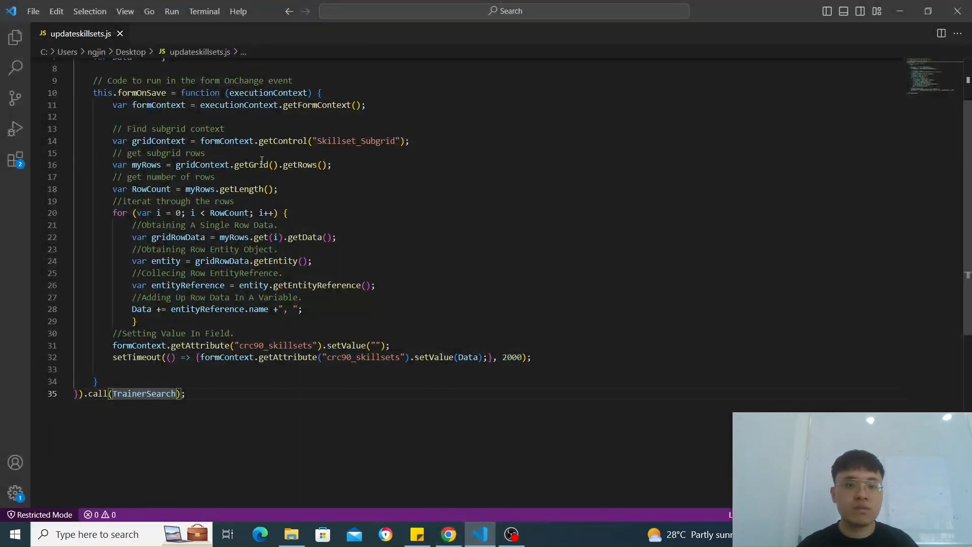
drag(230, 92, 306, 93)
key(alt+Tab)
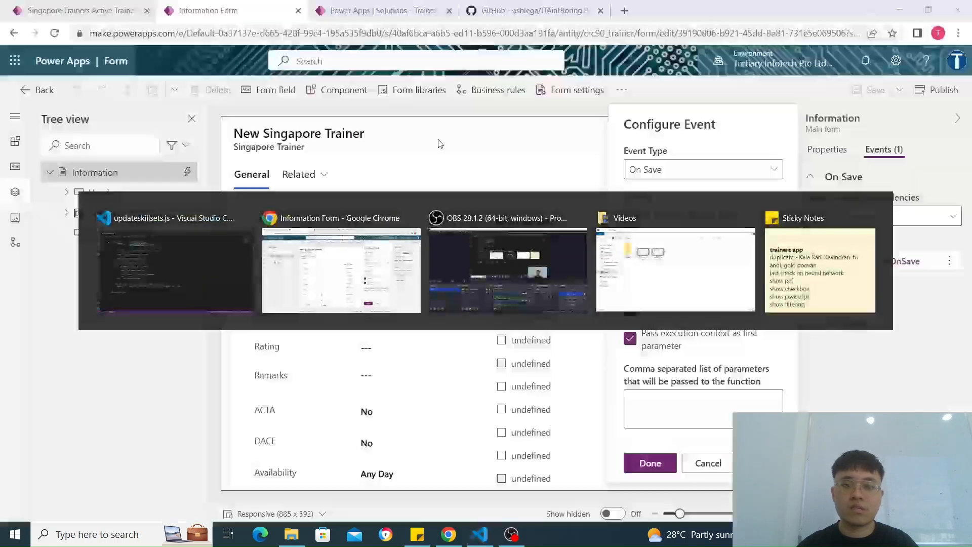
click(705, 466)
click(492, 317)
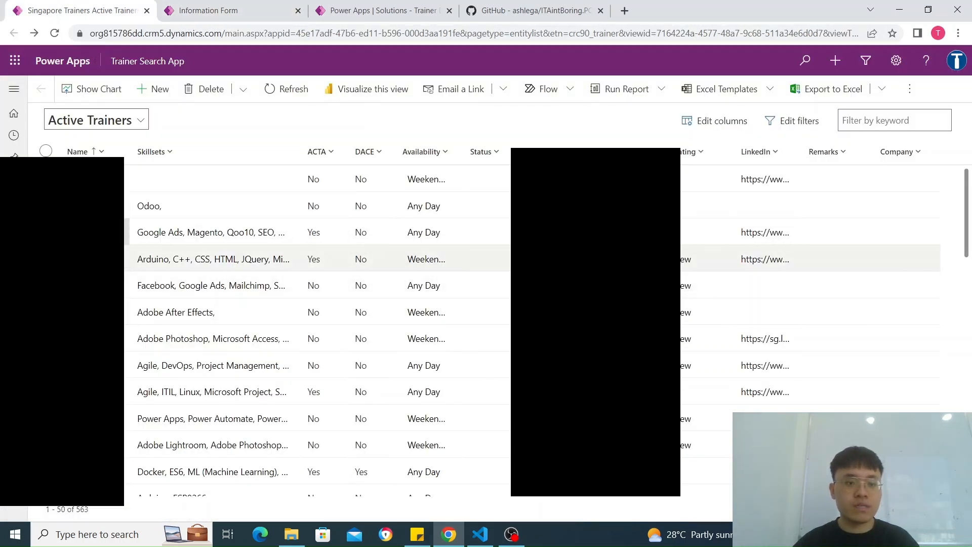
Step: Open the trainer record with Google Ads and Magento skillsets in Trainer Search App and examine which Select Skillsets boxes are ticked
click(86, 232)
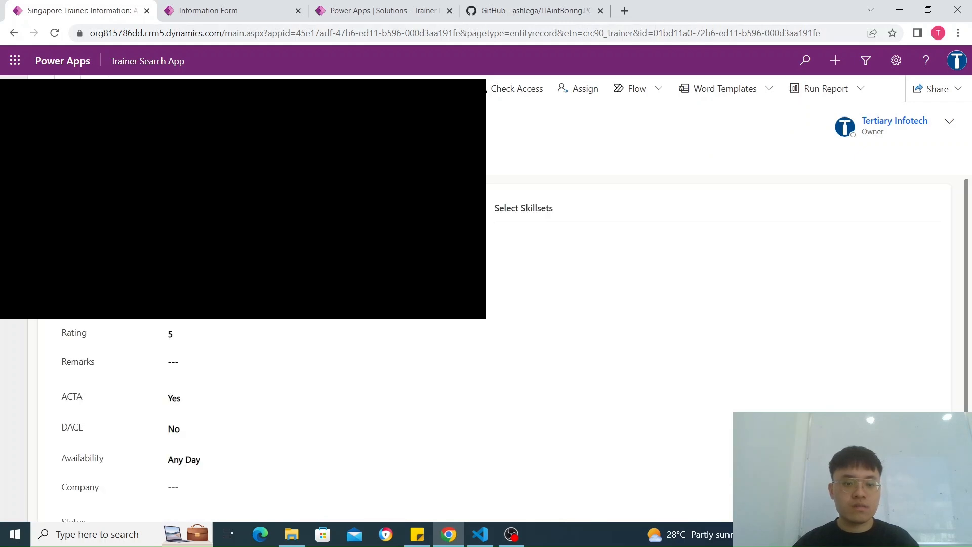
scroll(365, 383, down, 2)
scroll(590, 245, up, 3)
scroll(459, 357, down, 3)
scroll(460, 357, down, 3)
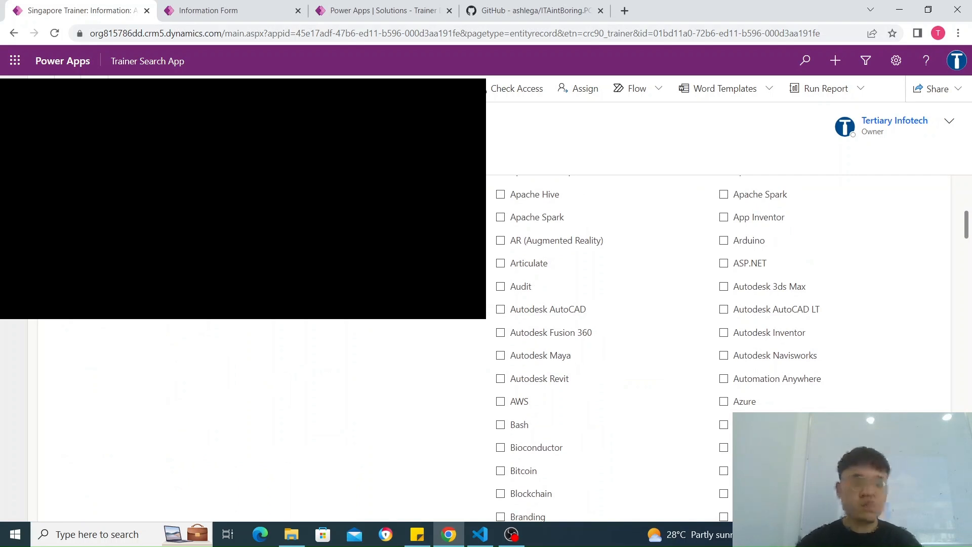
scroll(725, 323, down, 10)
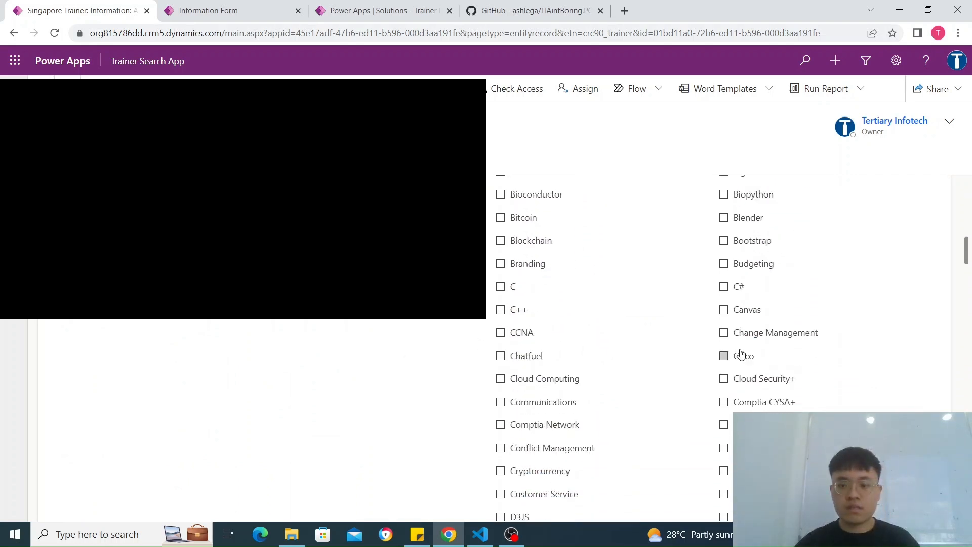
scroll(740, 353, down, 9)
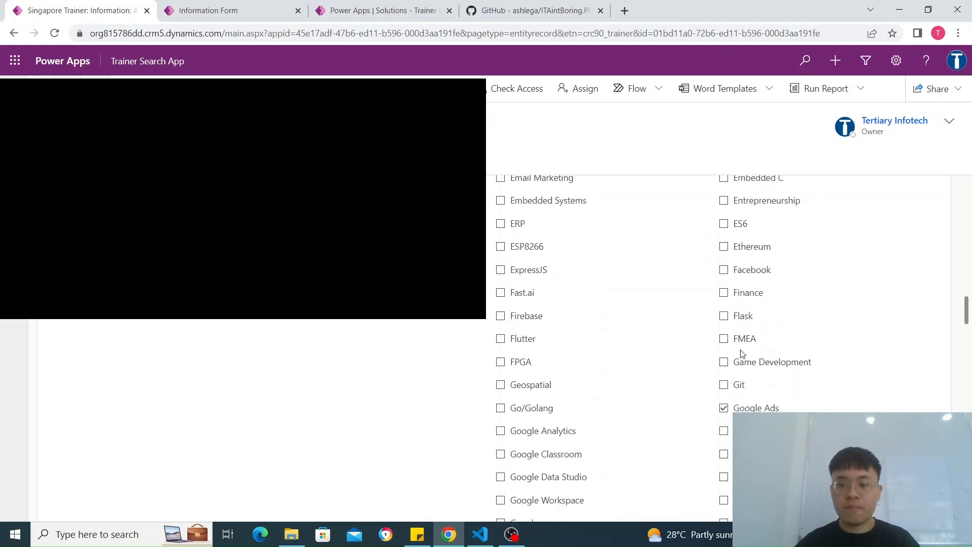
scroll(749, 299, down, 12)
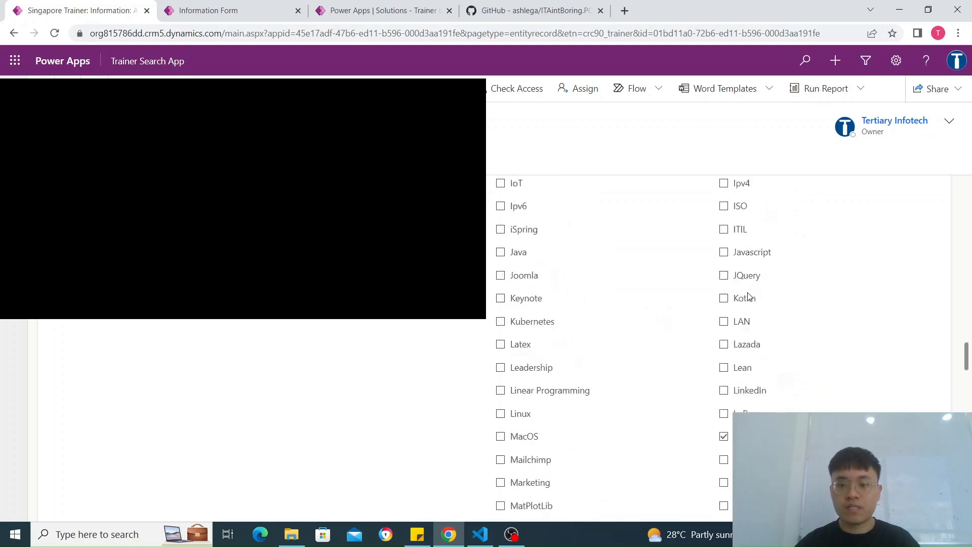
scroll(755, 278, up, 1)
scroll(735, 309, down, 9)
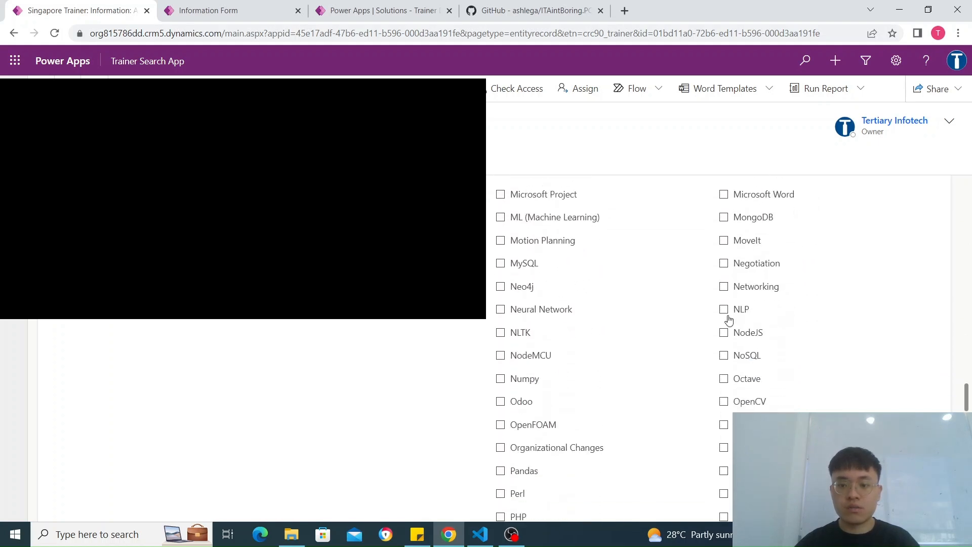
scroll(729, 319, down, 1)
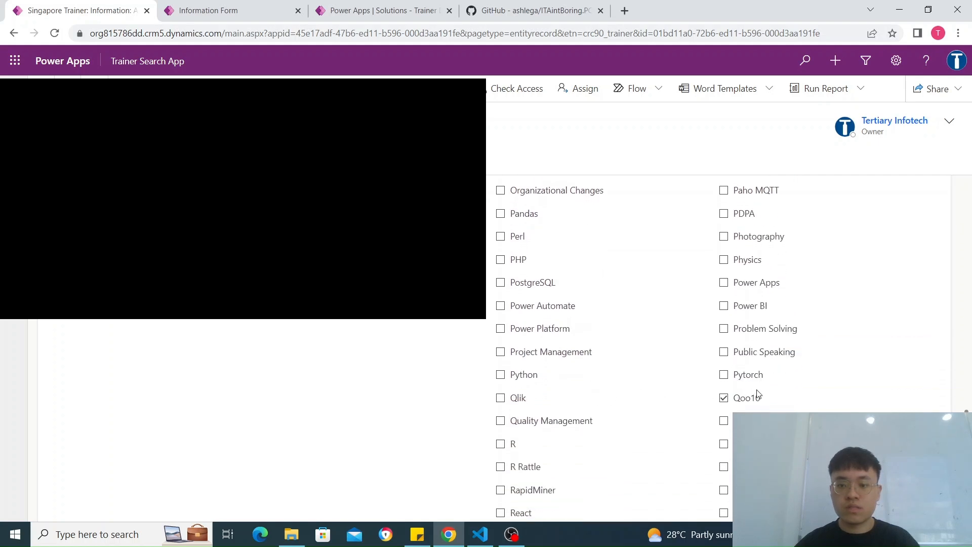
scroll(744, 380, down, 8)
scroll(730, 353, down, 9)
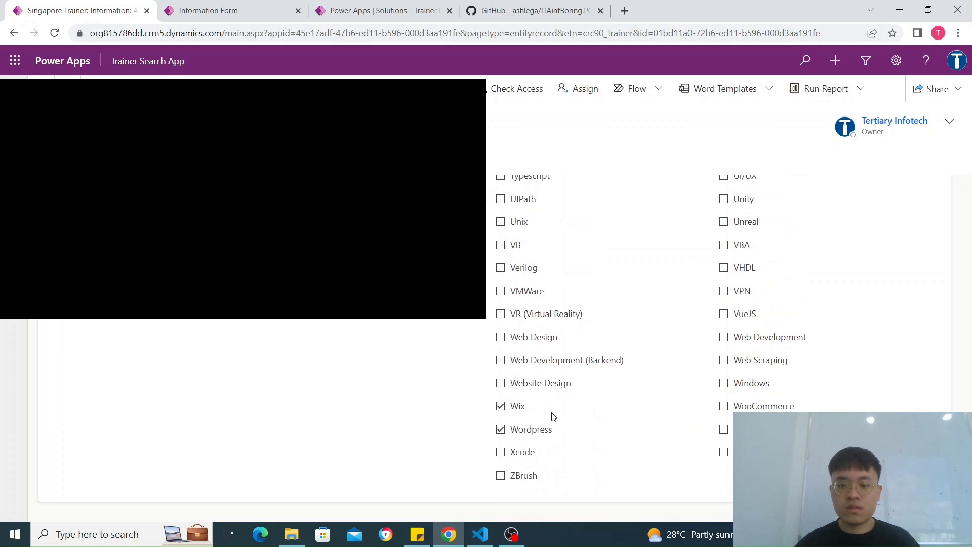
Step: Fill the record's Skillsets field with "Google Ads, Magento, Qoo10, SEO, Wix, Wordpress," and return to the Active Trainers list
scroll(543, 442, up, 20)
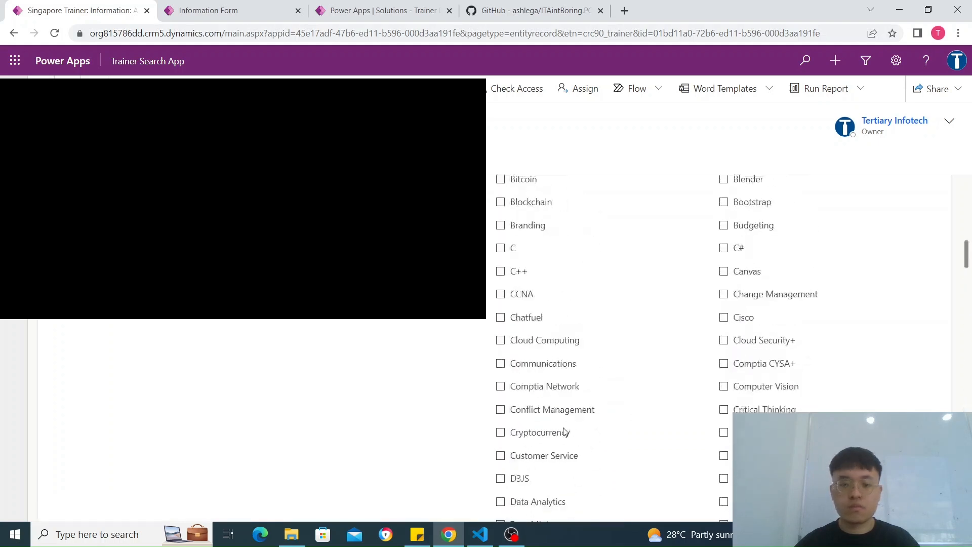
scroll(566, 432, up, 5)
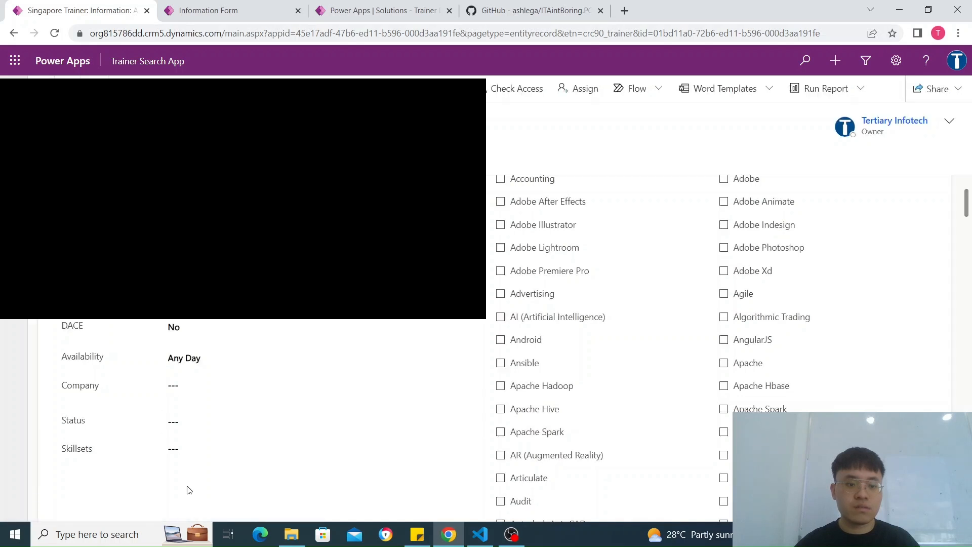
click(182, 448)
text(Google Ads, Magento, Qoo10, SEO, Wix, Wordpress,)
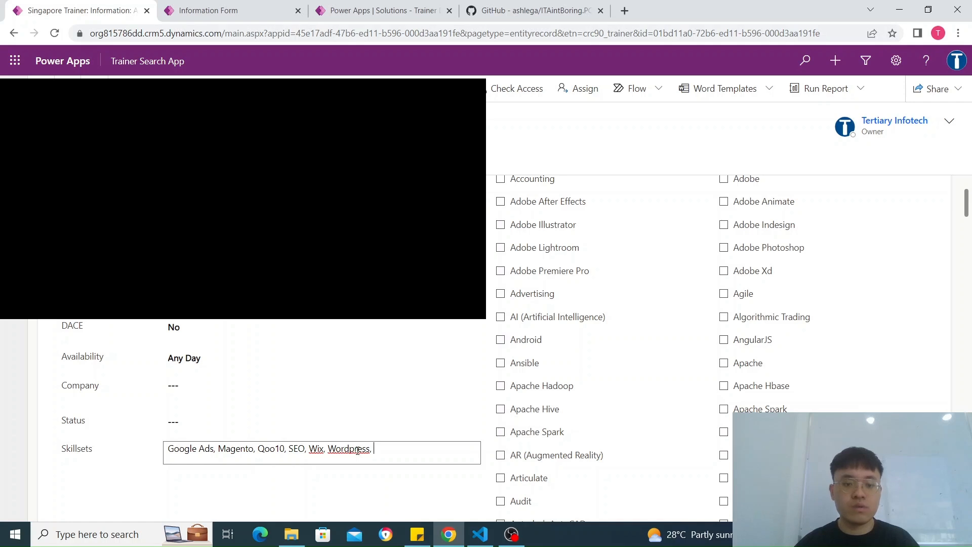
click(624, 212)
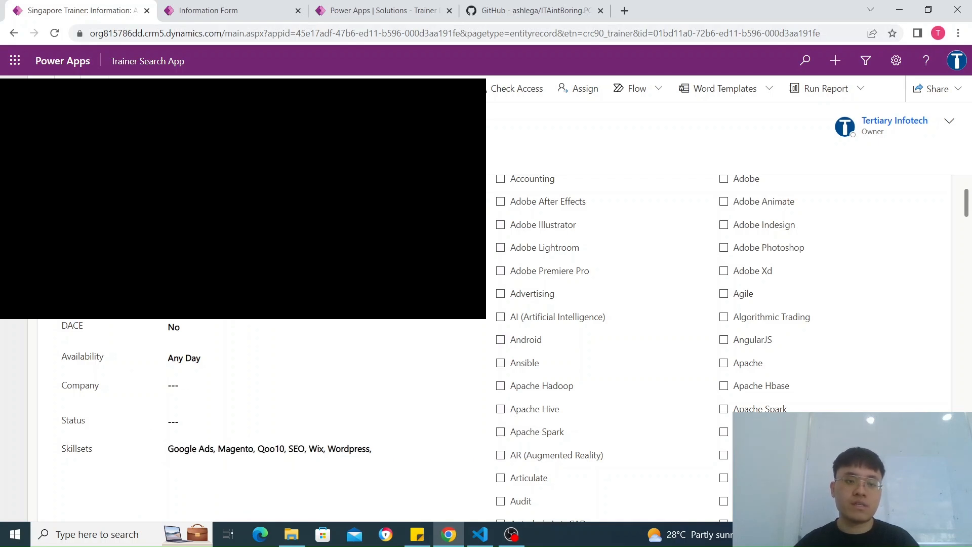
click(44, 78)
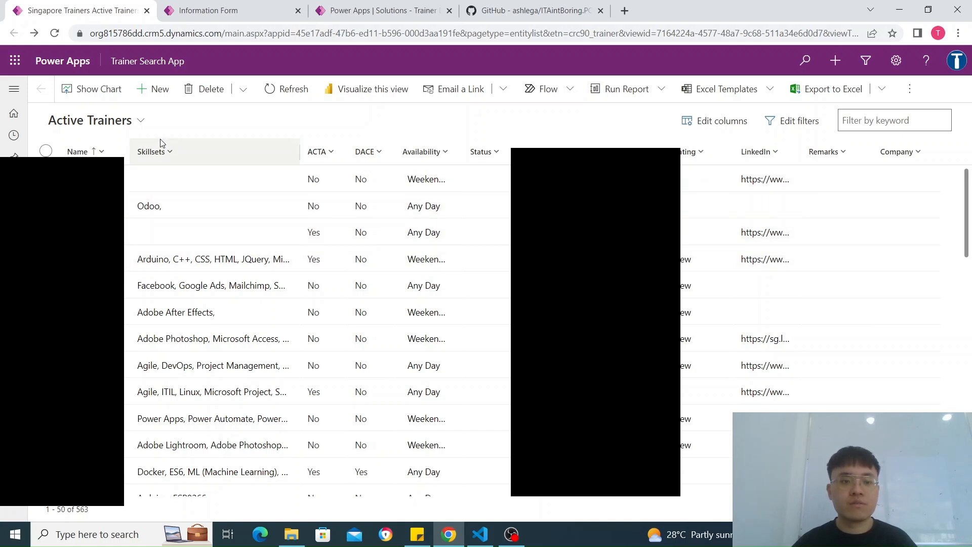
Step: Filter the Active Trainers list to Skillsets containing python and look through the matching trainers
click(155, 153)
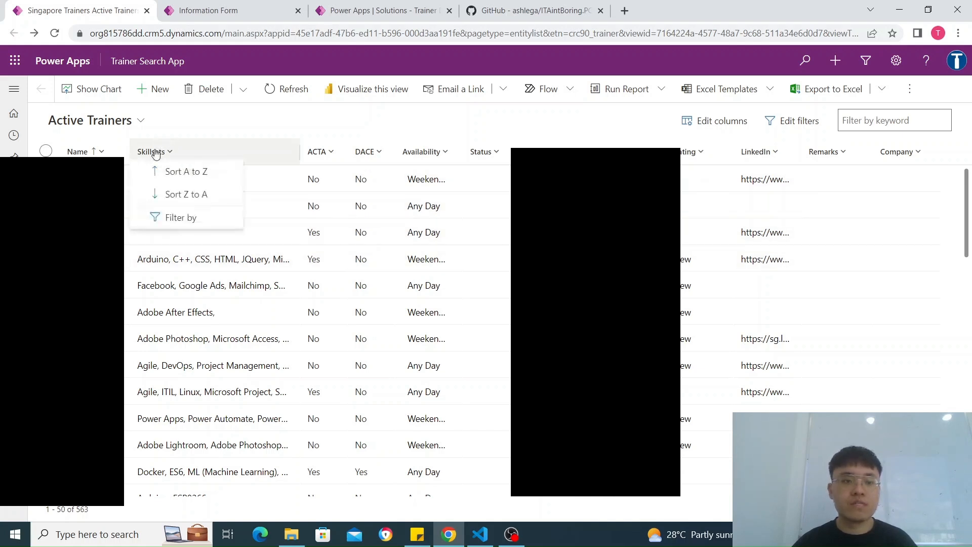
click(189, 221)
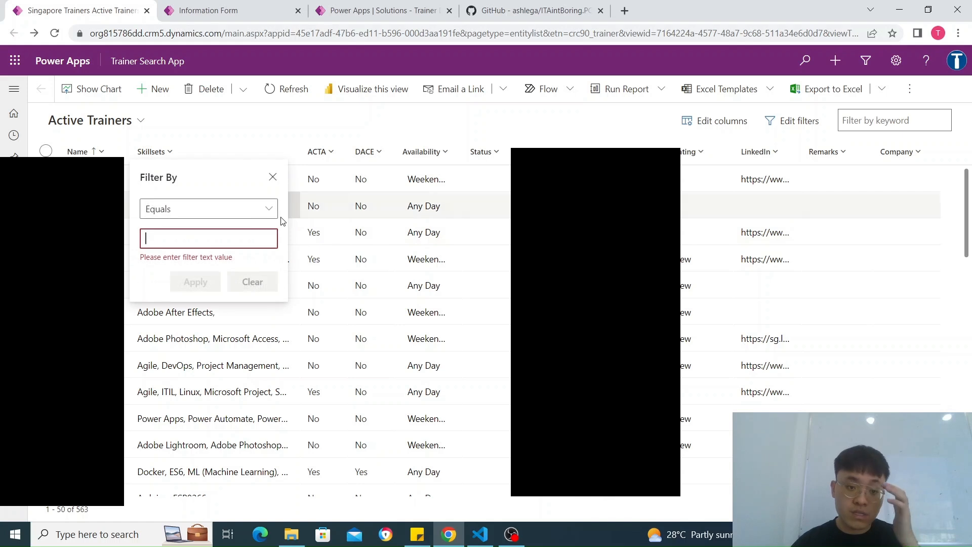
click(208, 209)
click(195, 276)
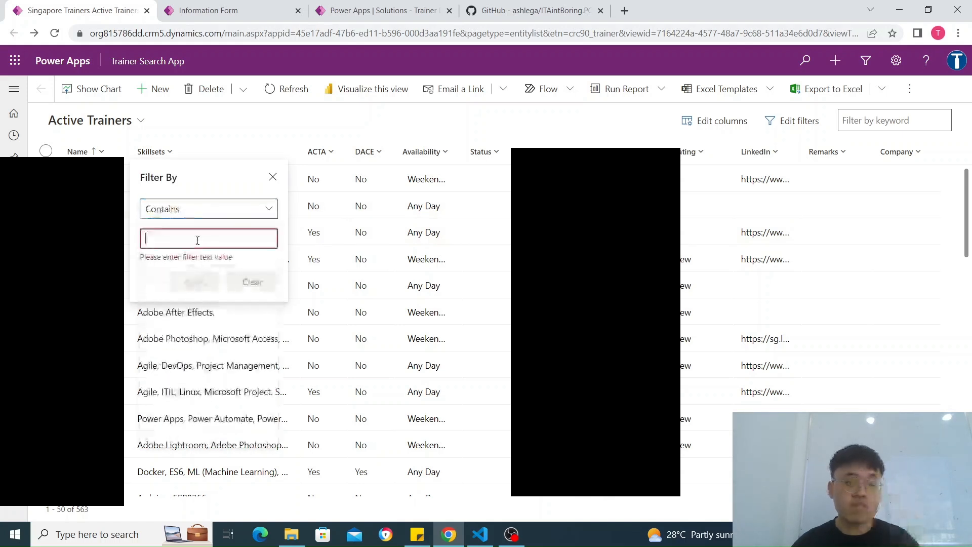
text([)
key(BackSpace)
text(y)
key(BackSpace)
text(python)
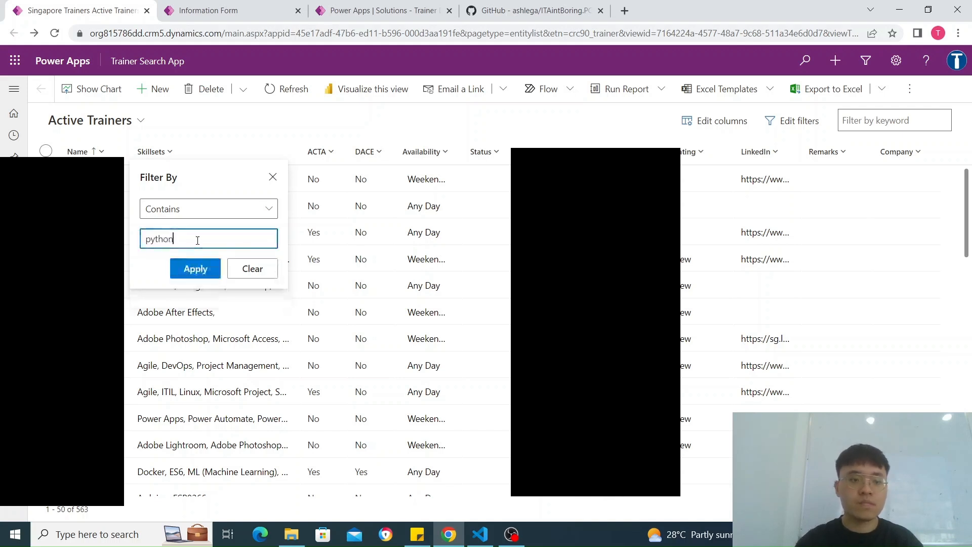
click(195, 270)
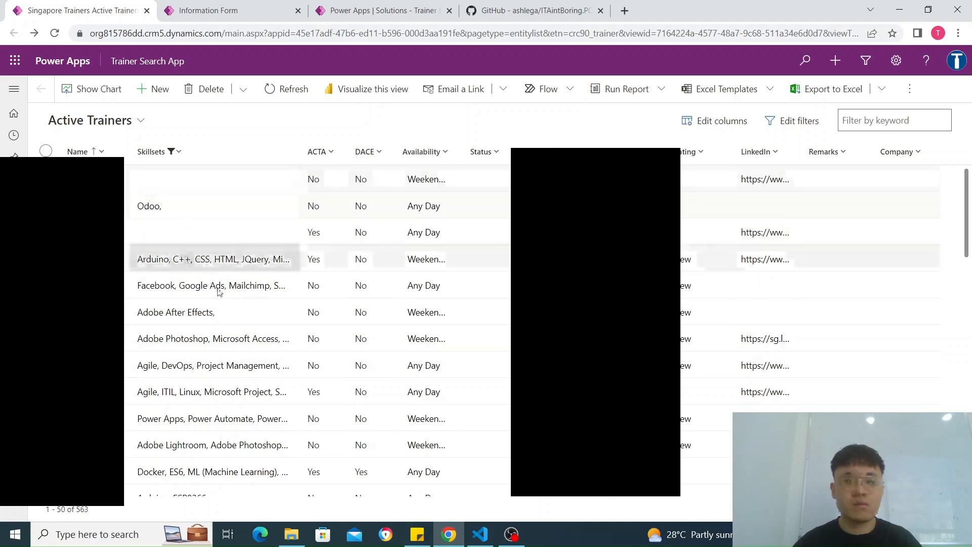
scroll(222, 279, down, 5)
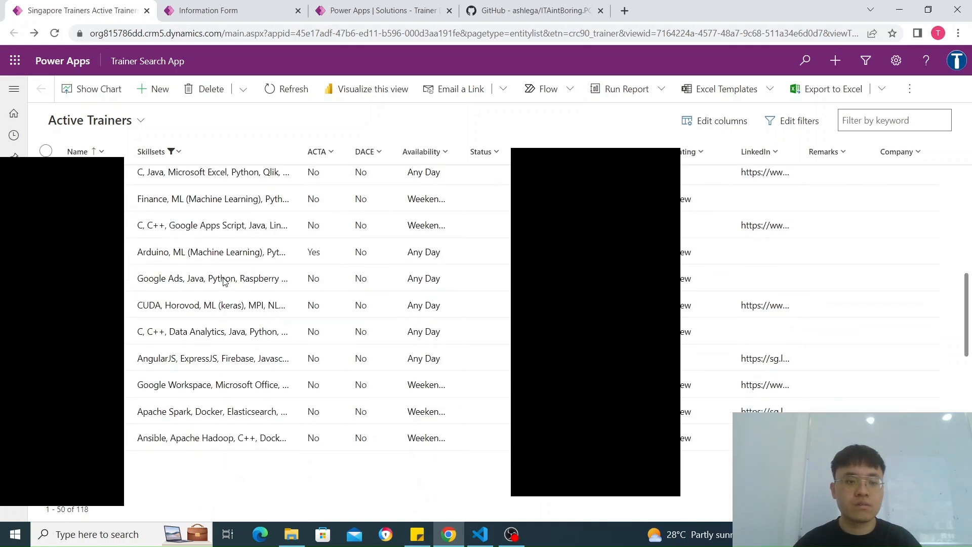
scroll(224, 282, up, 10)
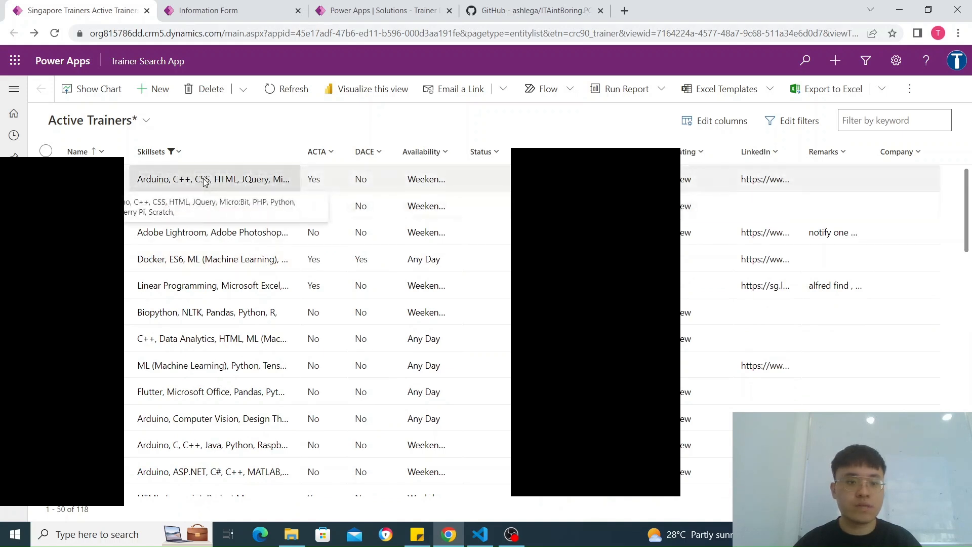
scroll(238, 370, down, 6)
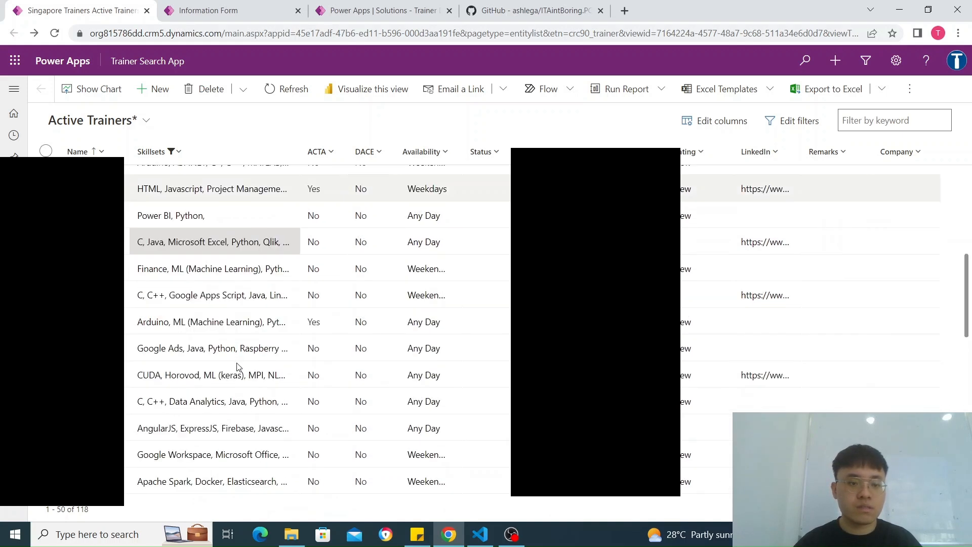
scroll(227, 350, down, 8)
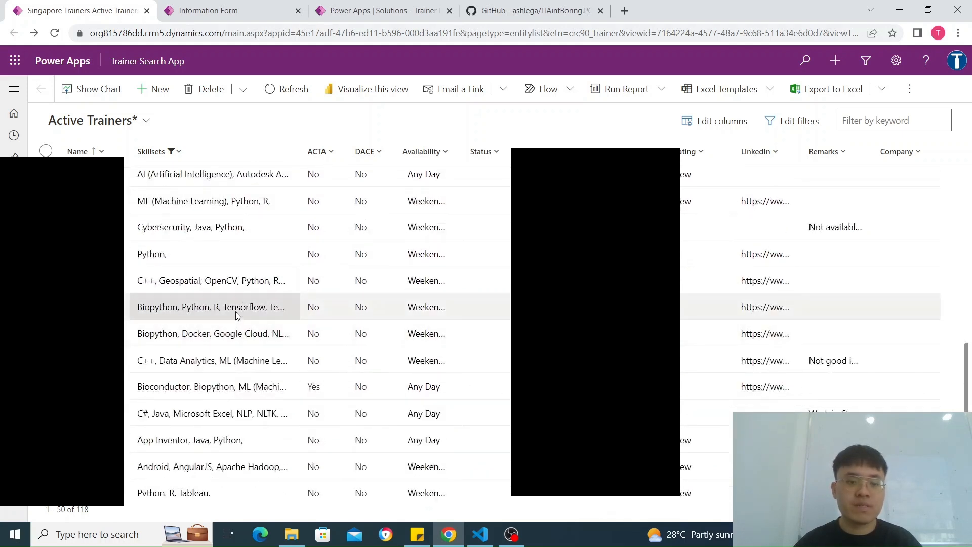
scroll(235, 312, up, 12)
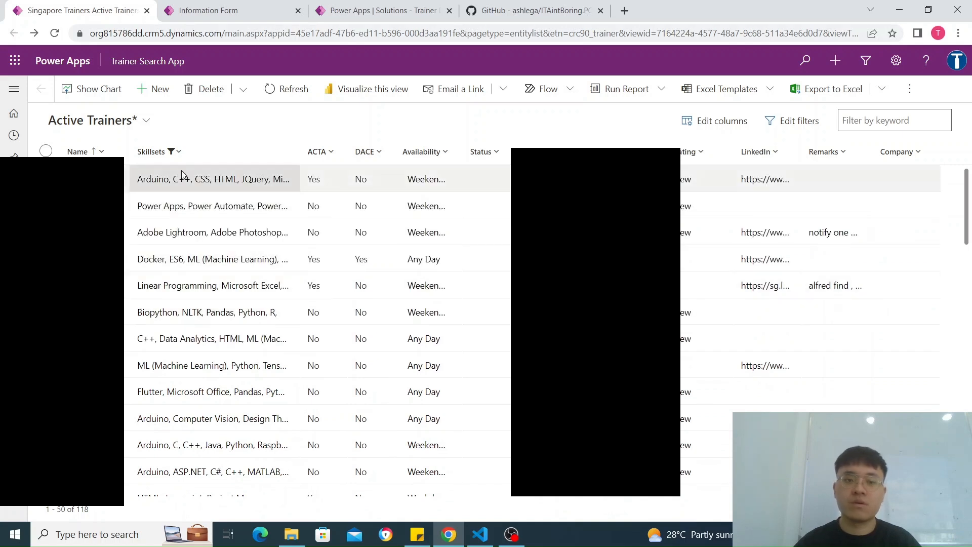
Step: Change the Skillsets filter to values containing python*tensorflow and look through the matching trainers
click(172, 152)
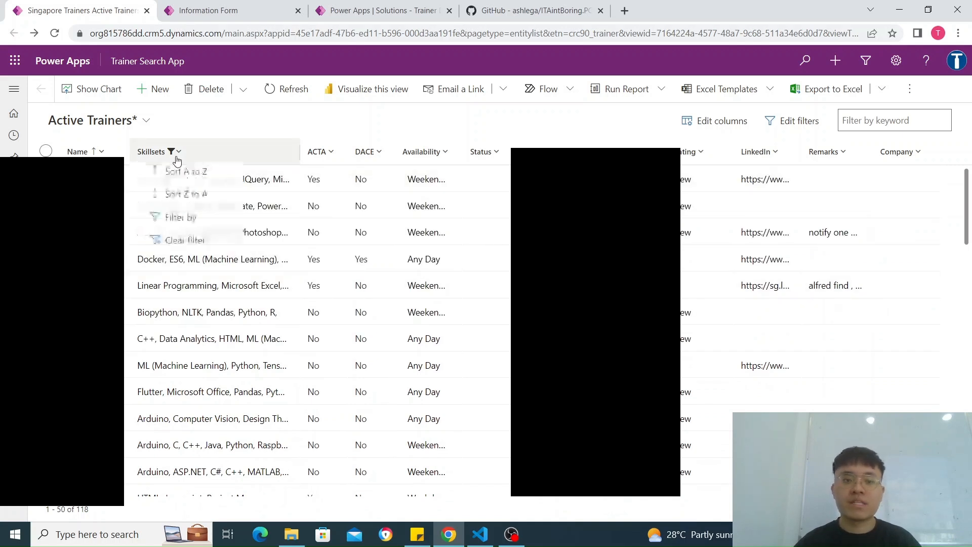
click(191, 219)
click(199, 236)
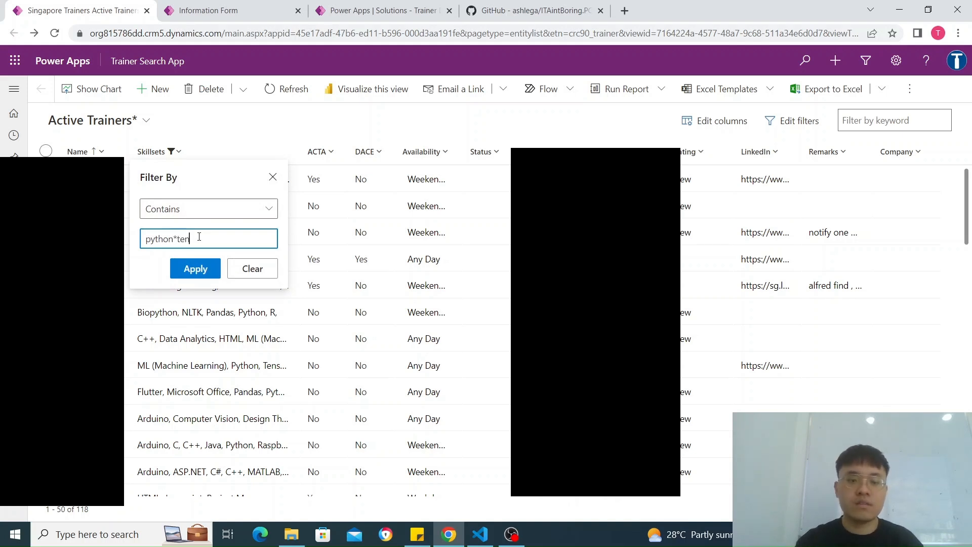
click(192, 276)
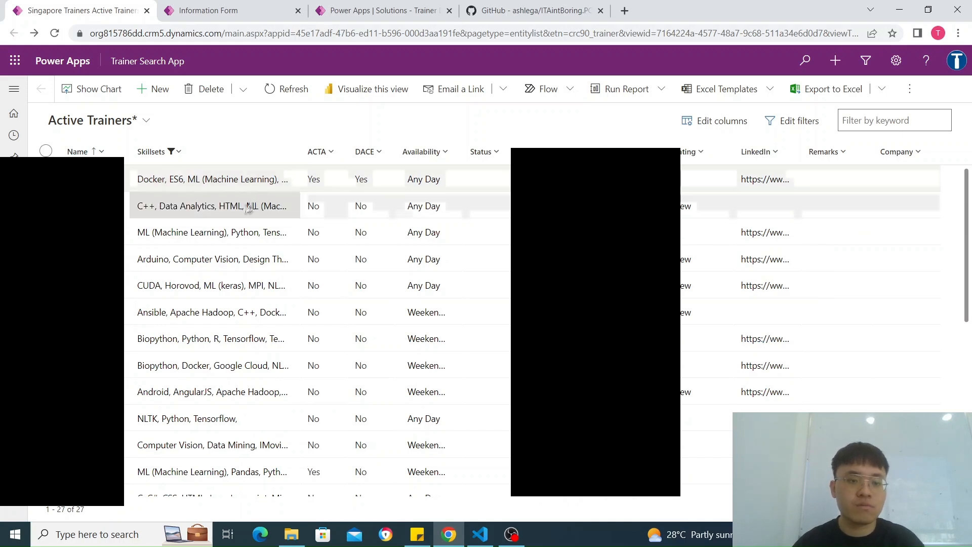
scroll(167, 369, down, 7)
scroll(174, 373, up, 7)
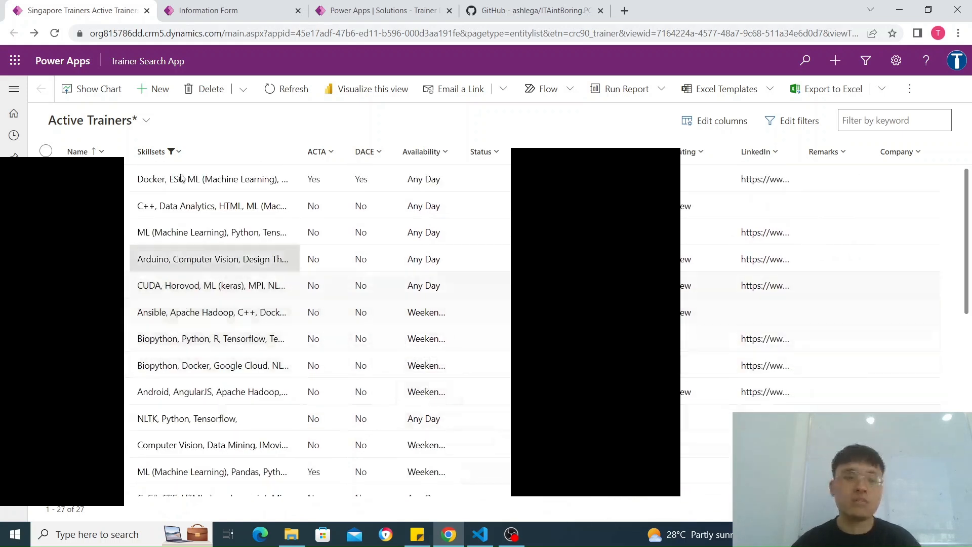
Step: Open the Skillsets column's filter text for editing
click(171, 152)
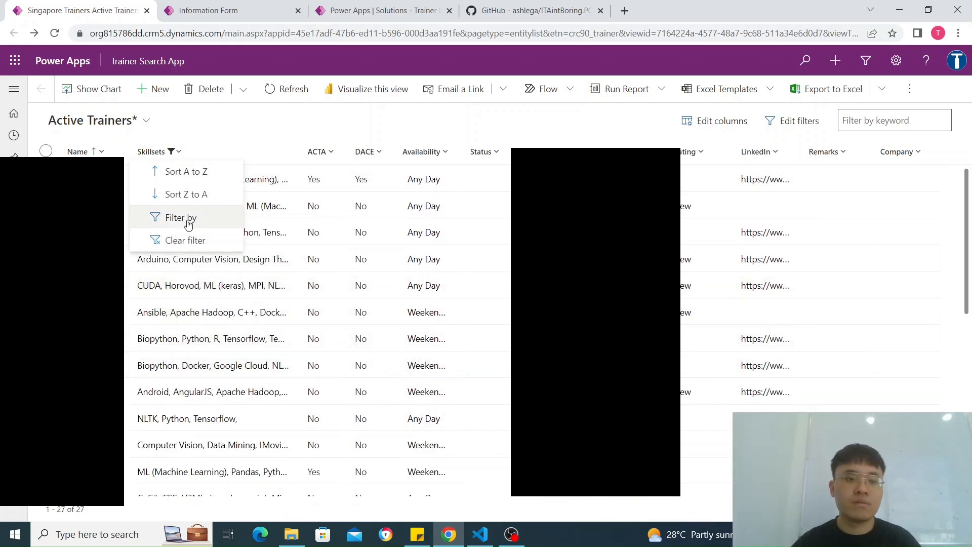
click(188, 218)
click(235, 244)
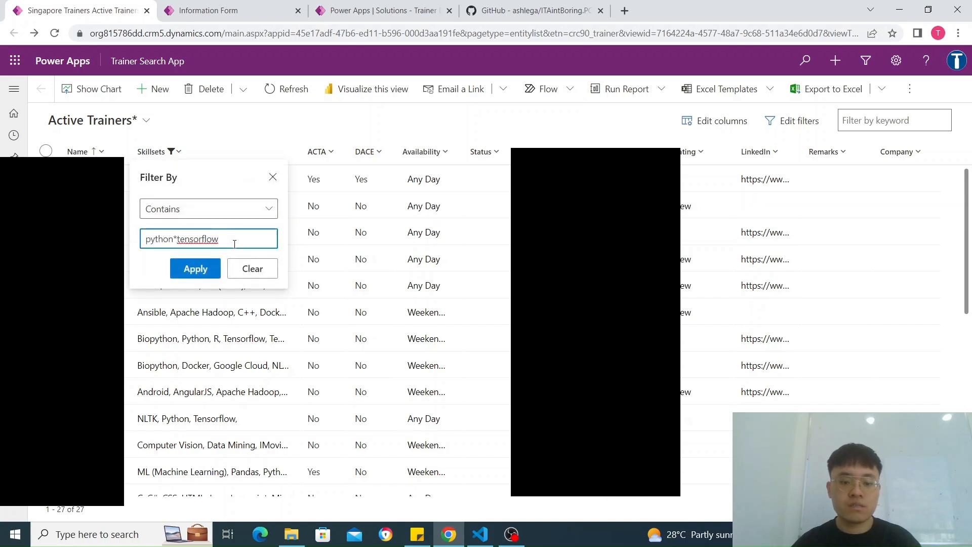